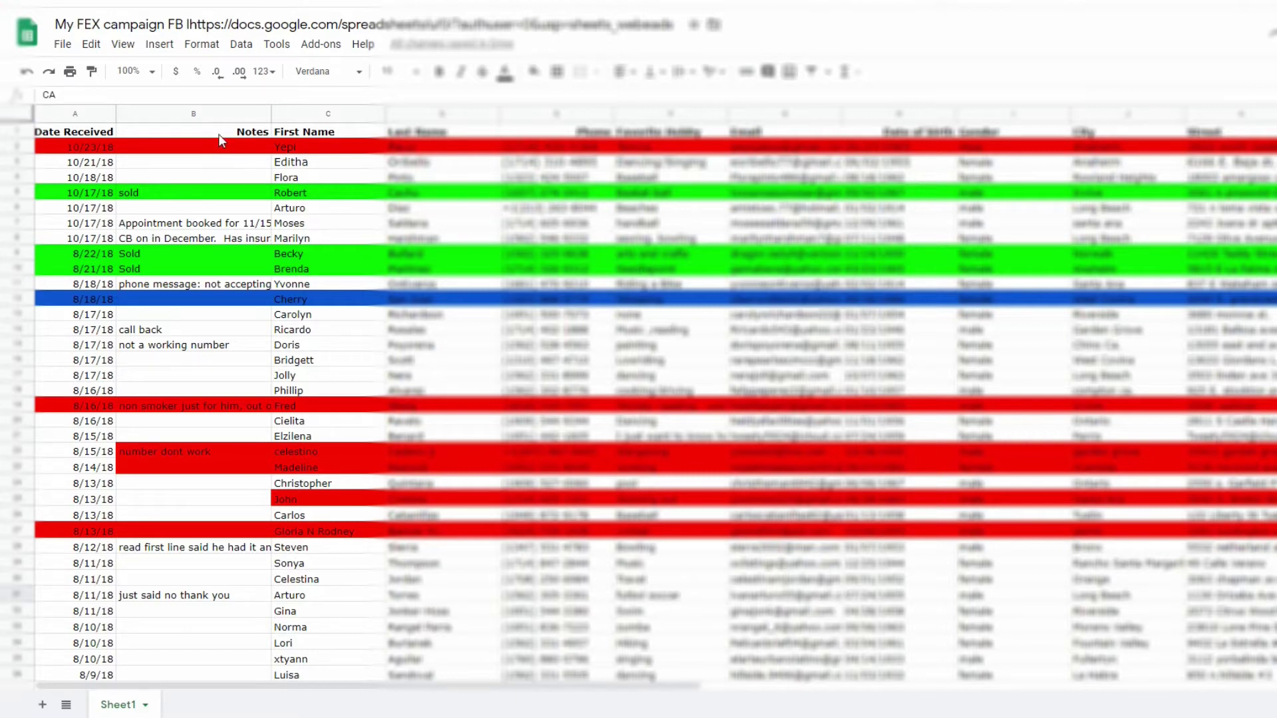
- Insert a new column before the Notes column and give it the header "Status"
{"action": "left_click", "coordinate": [198, 114]}
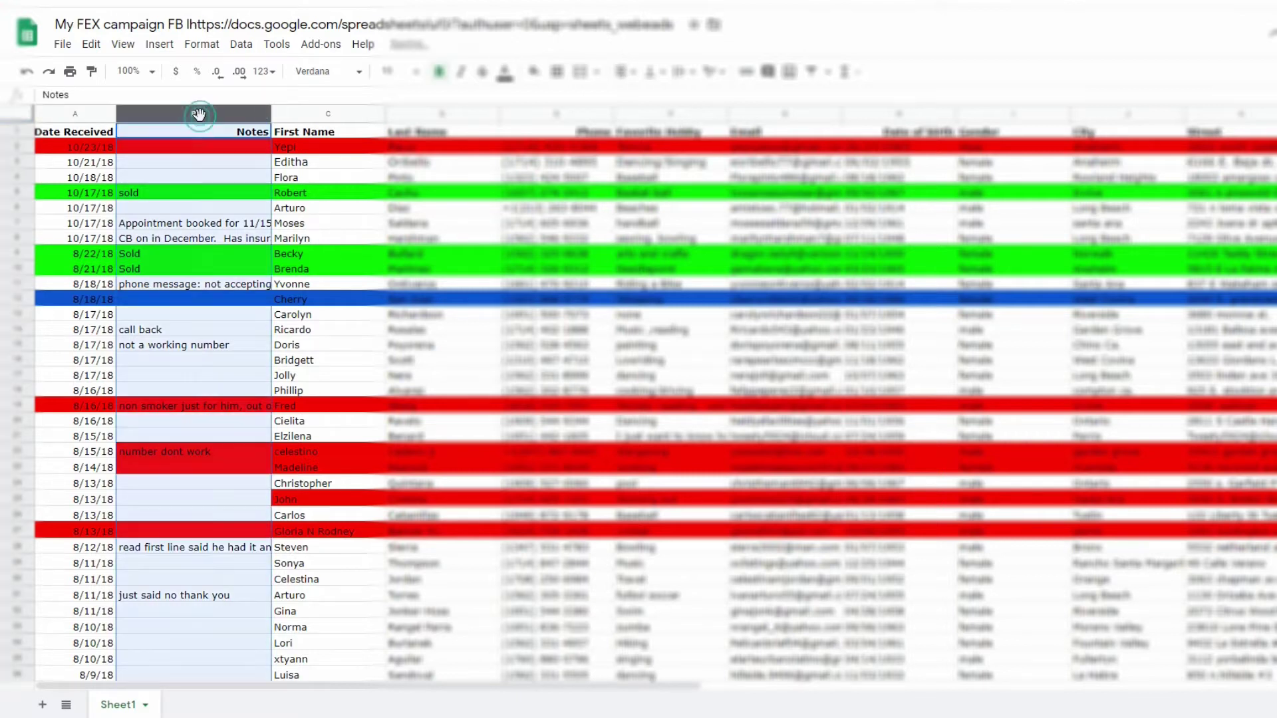
{"action": "right_click", "coordinate": [200, 116]}
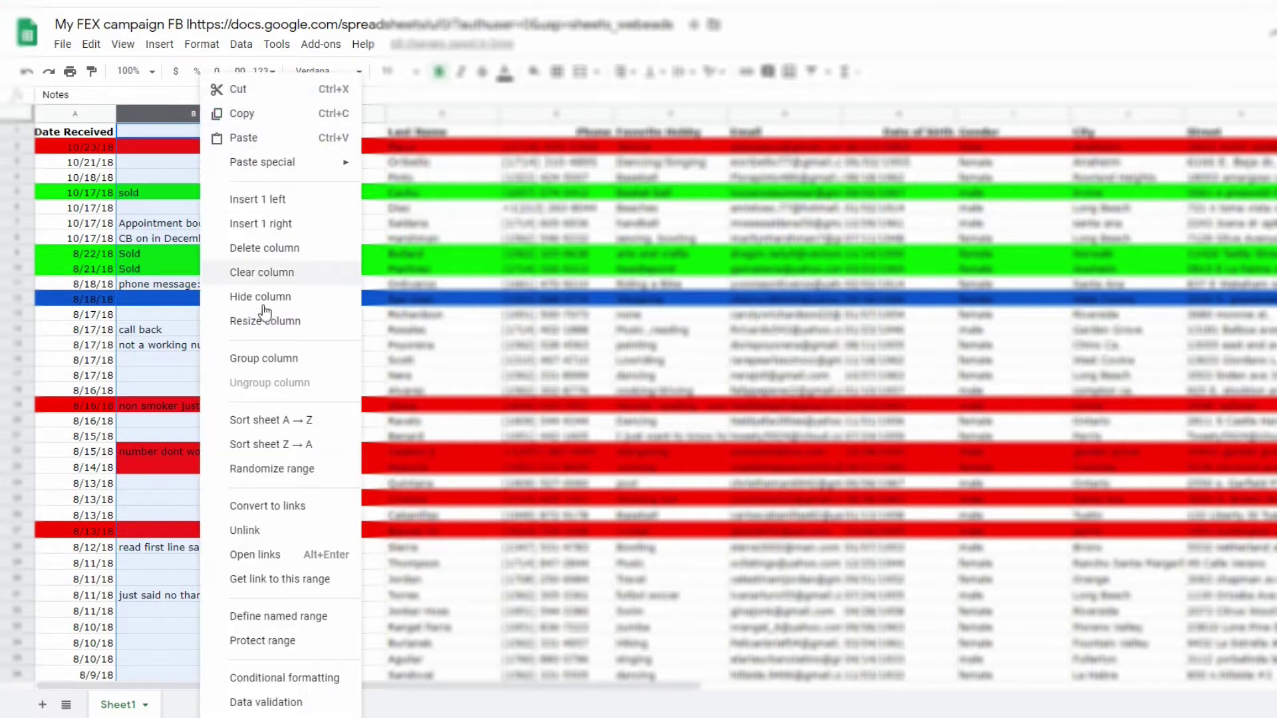
{"action": "left_click", "coordinate": [265, 200]}
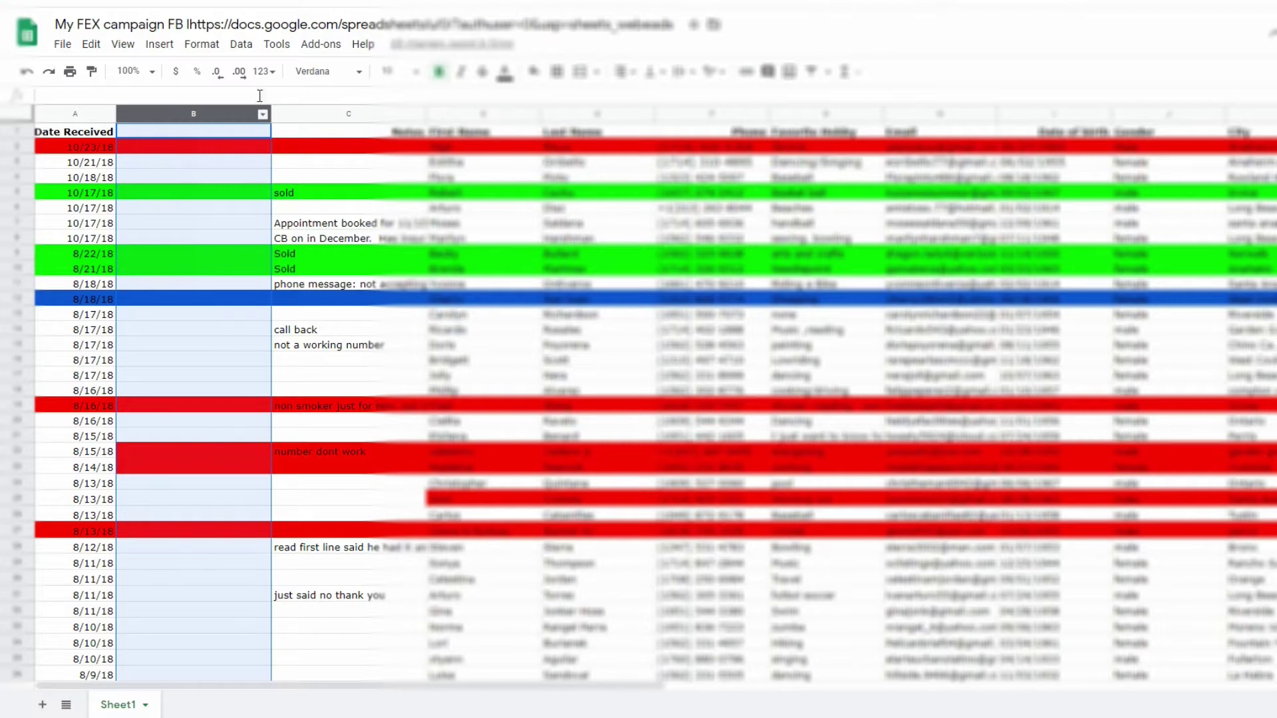
{"action": "left_click", "coordinate": [224, 131]}
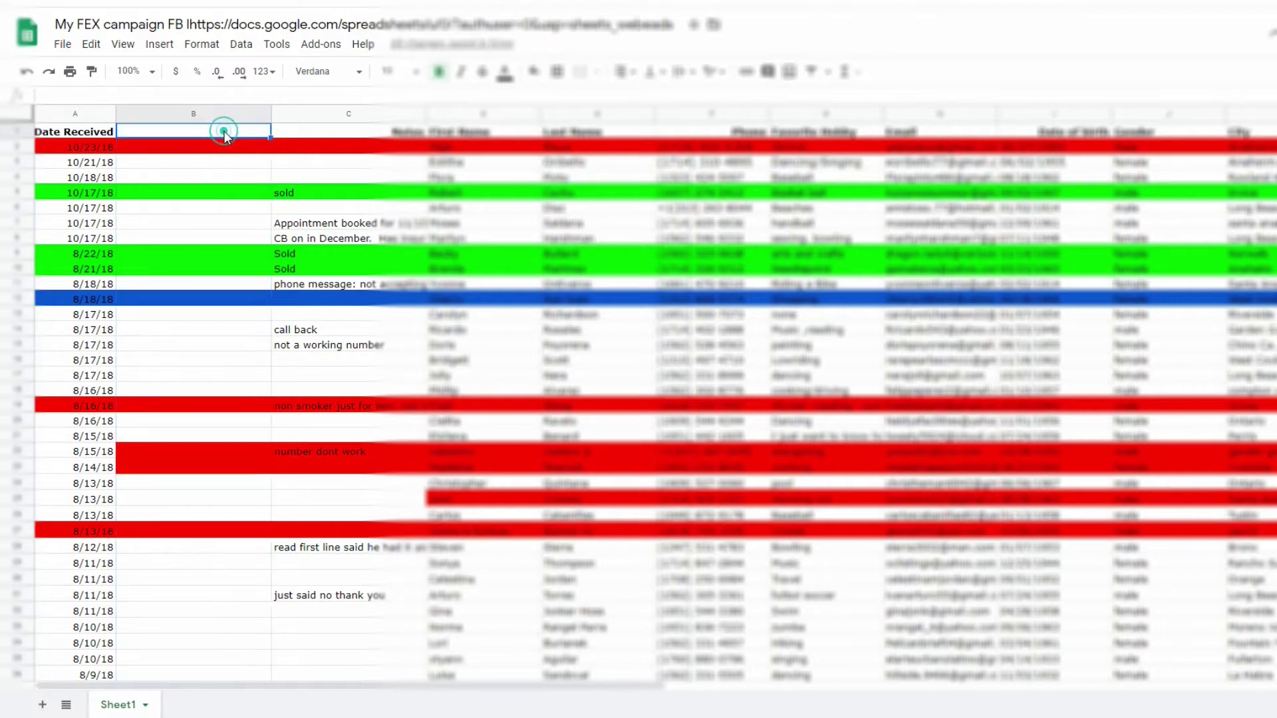
{"action": "type", "text": "Status"}
{"action": "key", "text": "Return"}
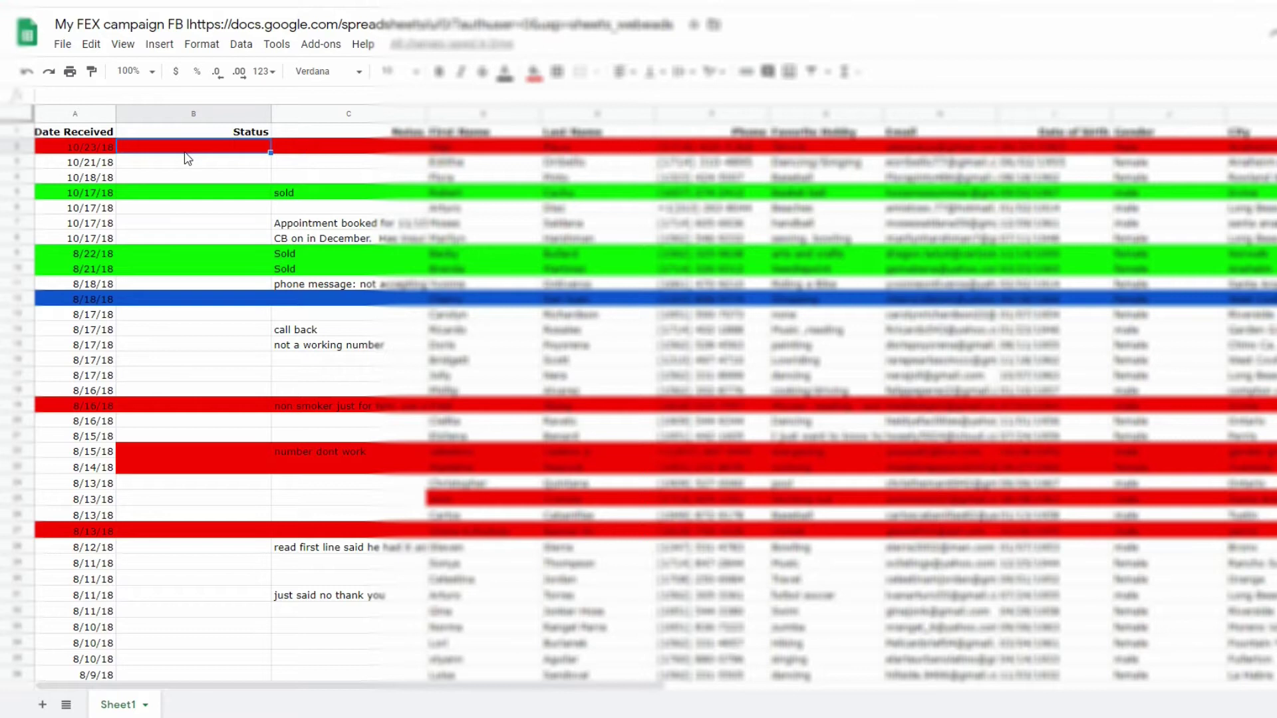
- Fill the Status column with "Think about it" for the 10/23/18 row and "Lead" for the 10/21/18 and 10/18/18 rows
{"action": "type", "text": "Think about it"}
{"action": "key", "text": "Tab"}
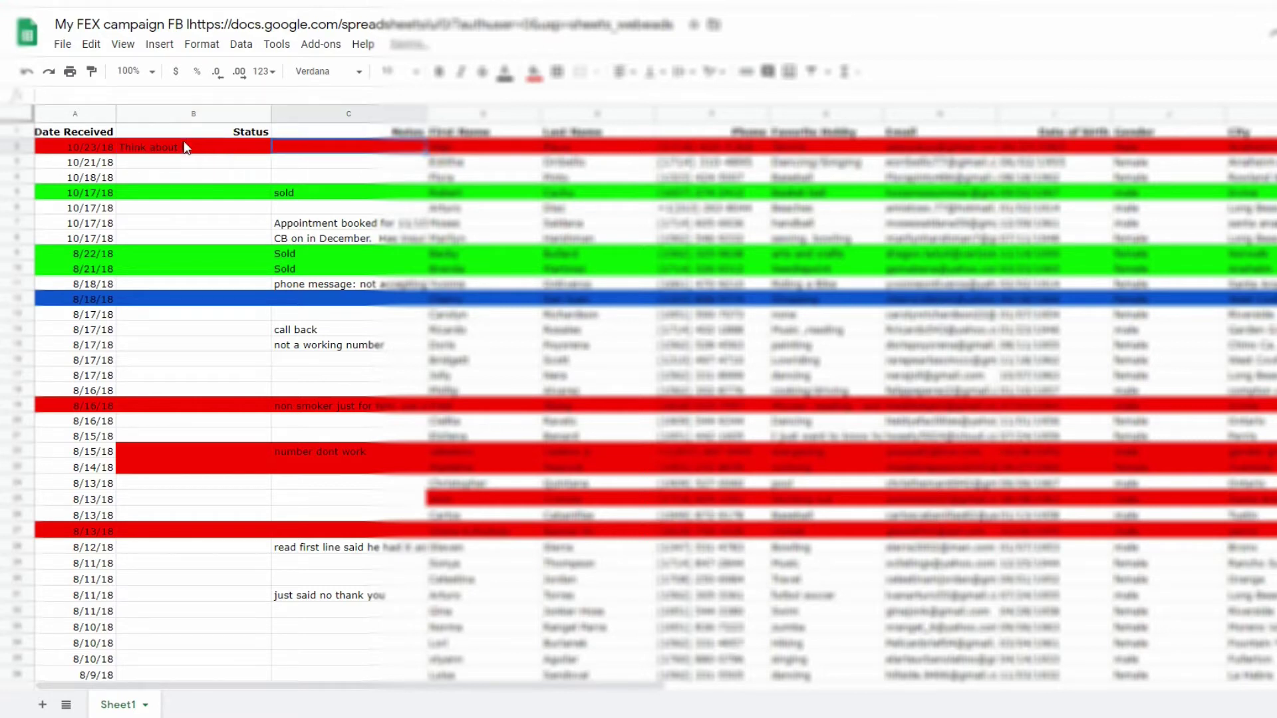
{"action": "left_click", "coordinate": [166, 161]}
{"action": "type", "text": "Lead"}
{"action": "key", "text": "Return"}
{"action": "type", "text": "Lead"}
{"action": "key", "text": "Return"}
- Enter the status "Sold" for the green 10/17/18 row and "Lead" for the three 10/17/18 rows below it
{"action": "type", "text": "Sold"}
{"action": "key", "text": "Return"}
{"action": "type", "text": "Le"}
{"action": "key", "text": "Return"}
{"action": "type", "text": "Le"}
{"action": "key", "text": "Return"}
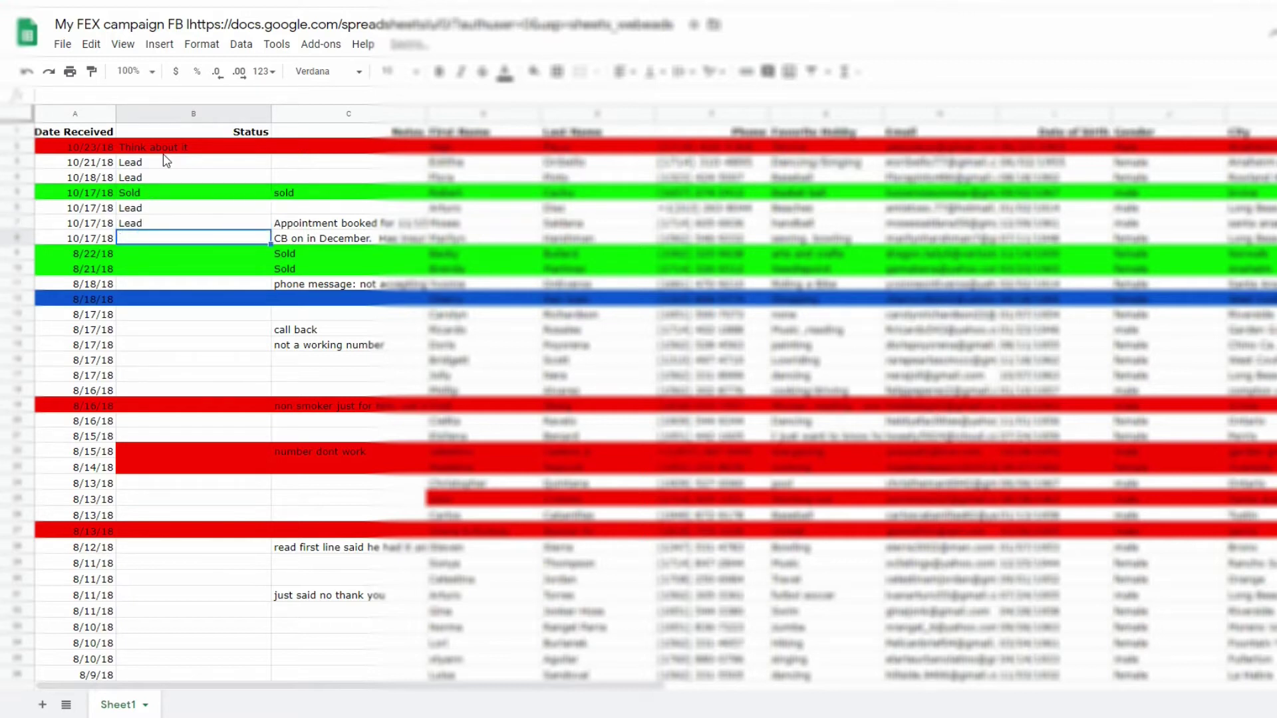
{"action": "type", "text": "Lead"}
{"action": "key", "text": "Return"}
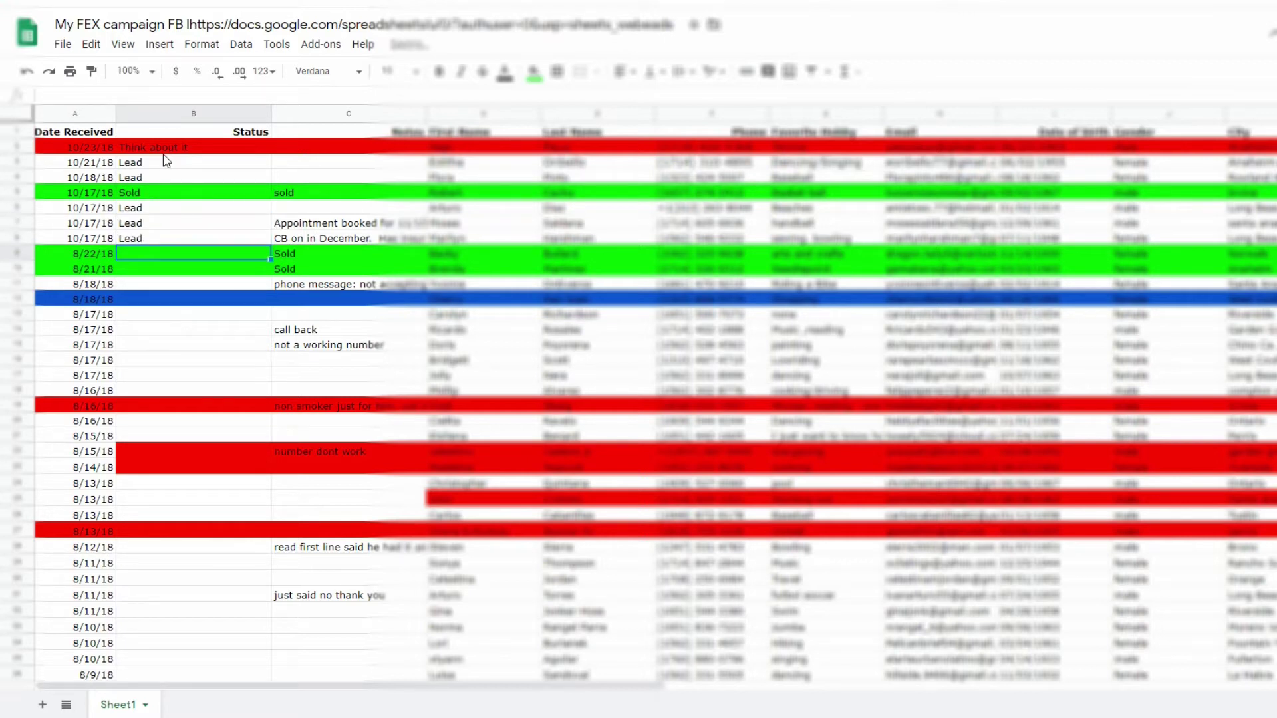
- Set the status to "Sold" for the 8/22/18 and 8/21/18 rows, "Lead" for the uncolored 8/18/18 row and "Think about it" for the blue one
{"action": "type", "text": "Sold"}
{"action": "key", "text": "Return"}
{"action": "type", "text": "Sold"}
{"action": "key", "text": "Return"}
{"action": "type", "text": "Lead"}
{"action": "key", "text": "Return"}
{"action": "type", "text": "Think"}
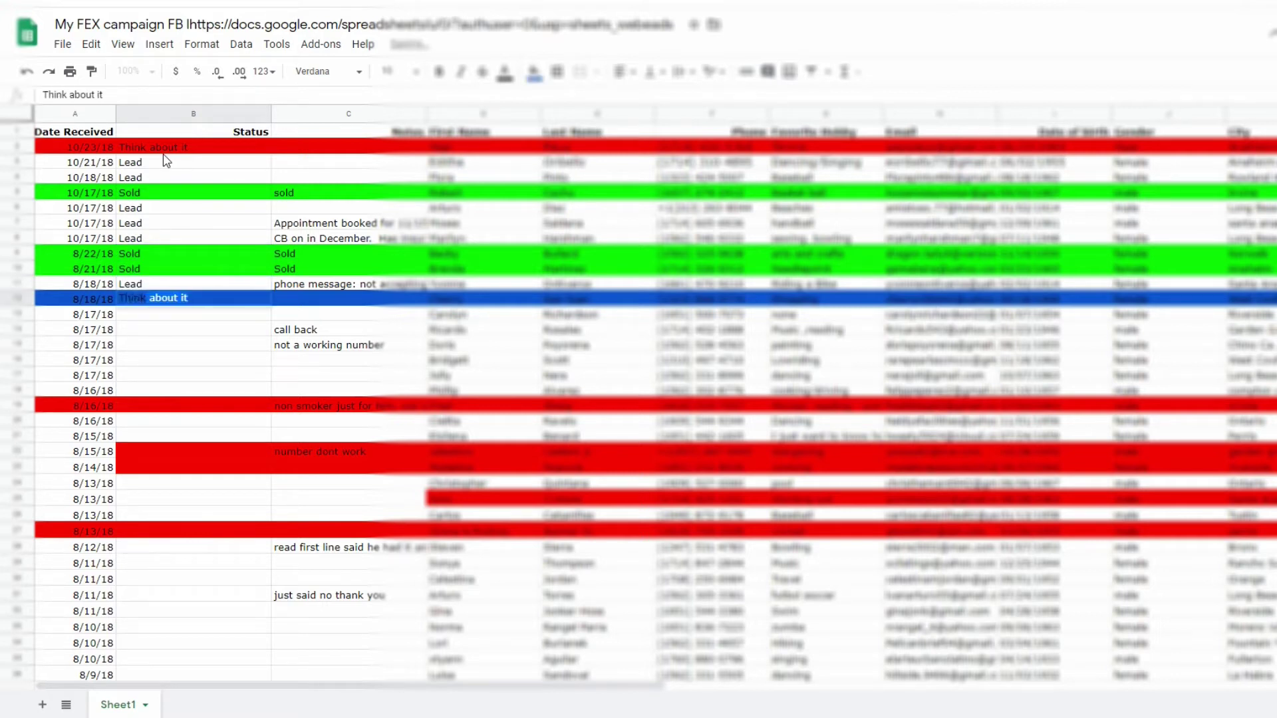
{"action": "key", "text": "Tab"}
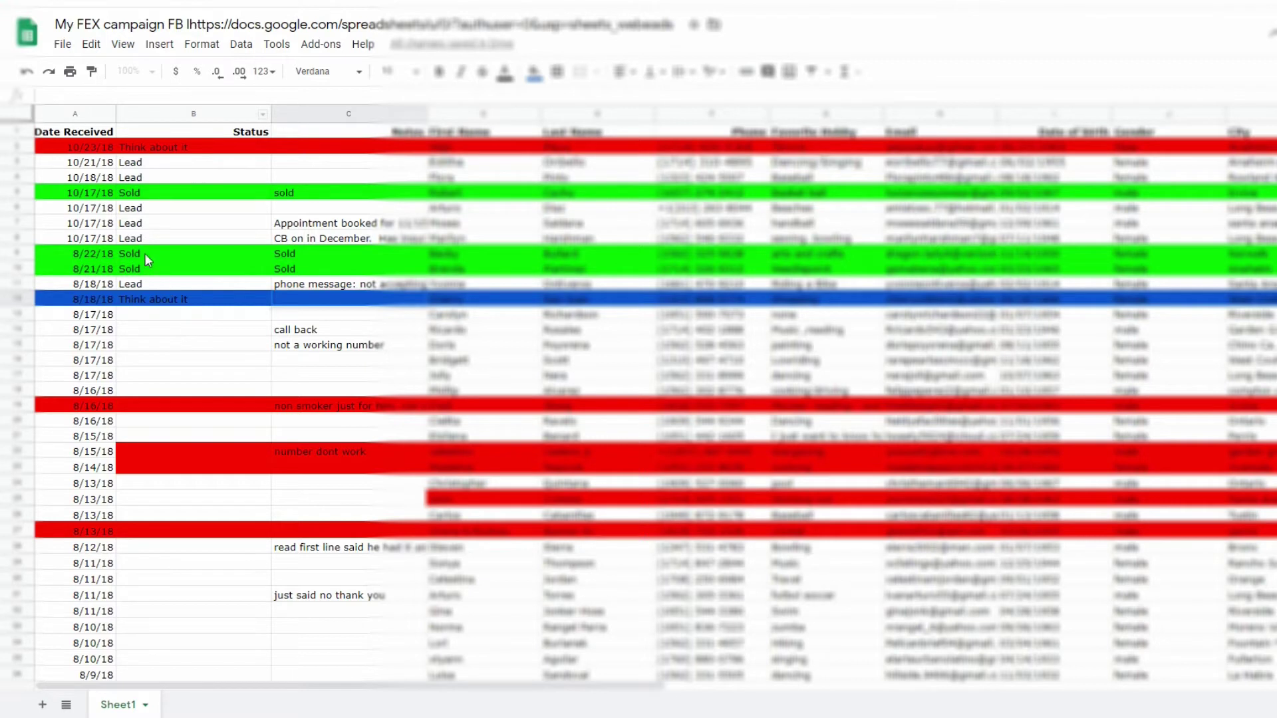
- Try "Customer" as the status of the green 10/17/18 row and set it back to "Sold"
{"action": "left_click", "coordinate": [133, 196]}
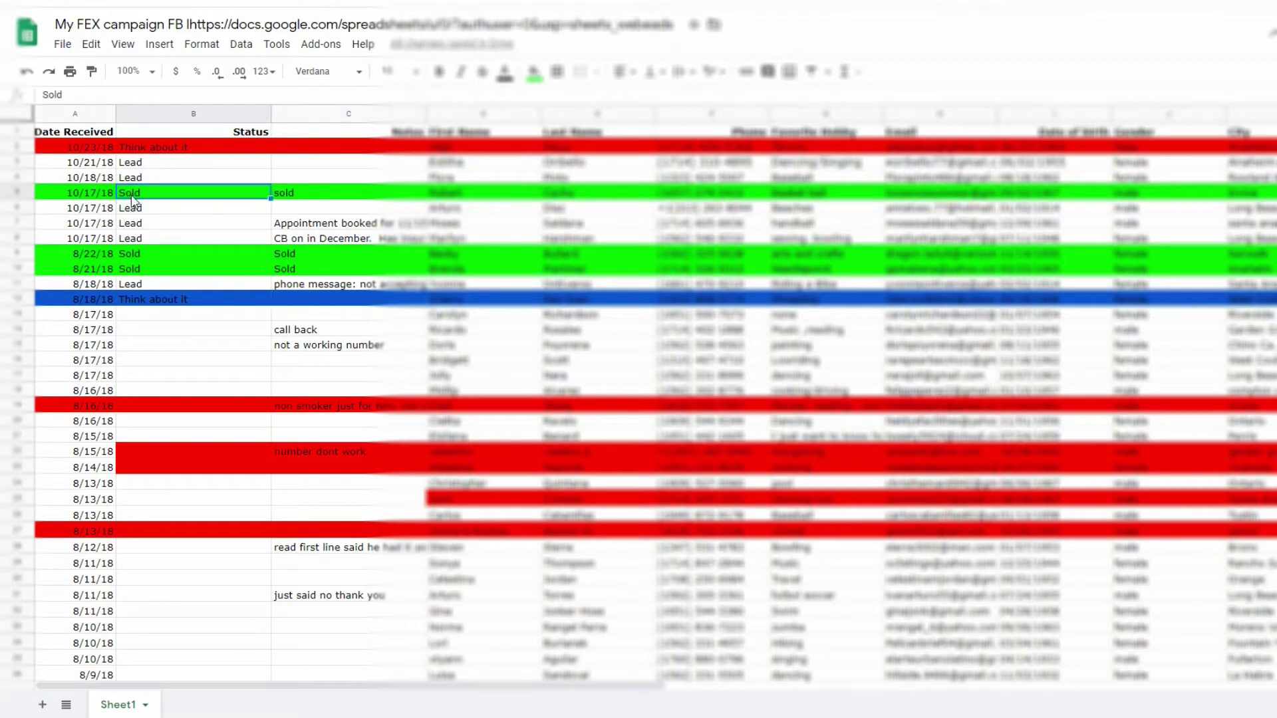
{"action": "type", "text": "Customer"}
{"action": "key", "text": "Return"}
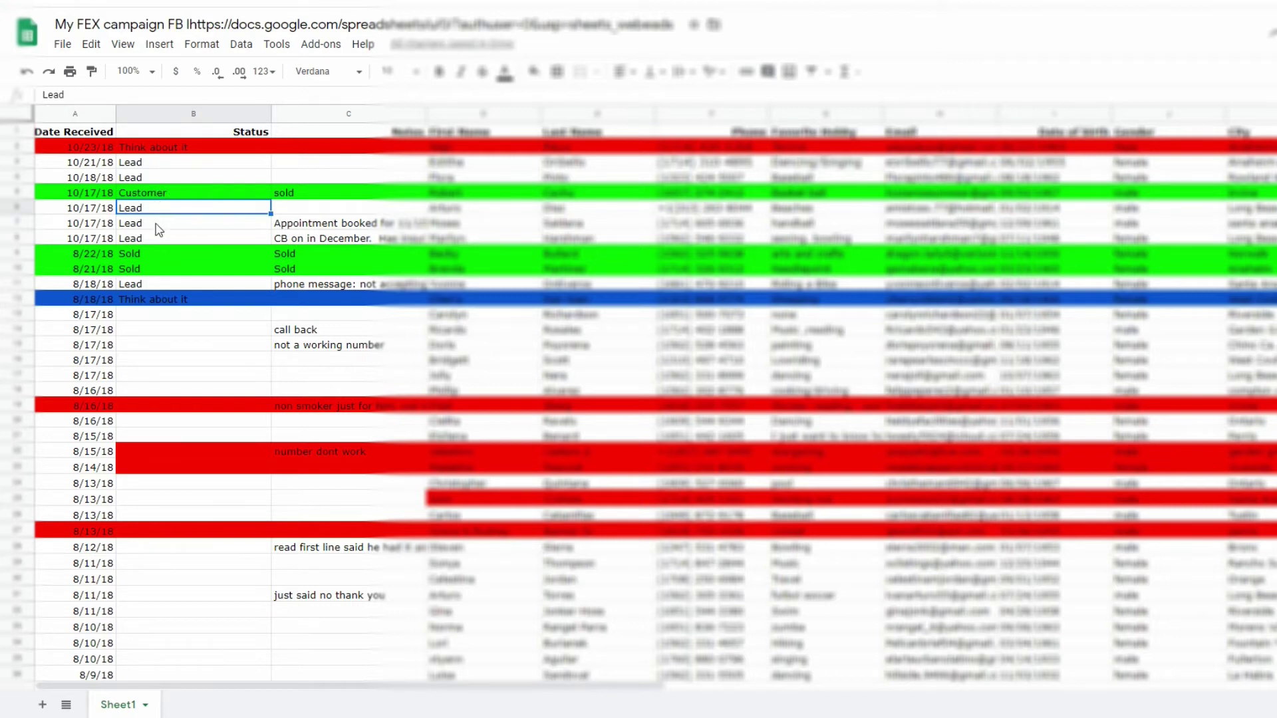
{"action": "left_click", "coordinate": [143, 191]}
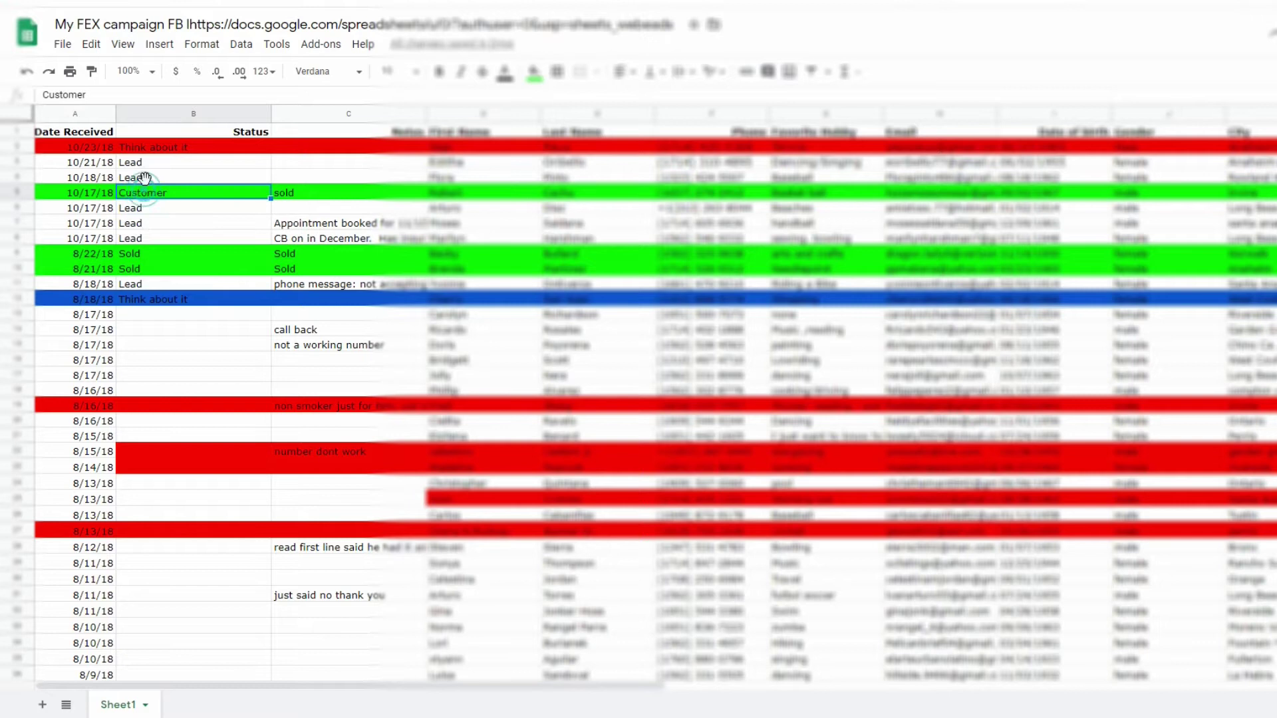
{"action": "type", "text": "Sold"}
{"action": "key", "text": "Return"}
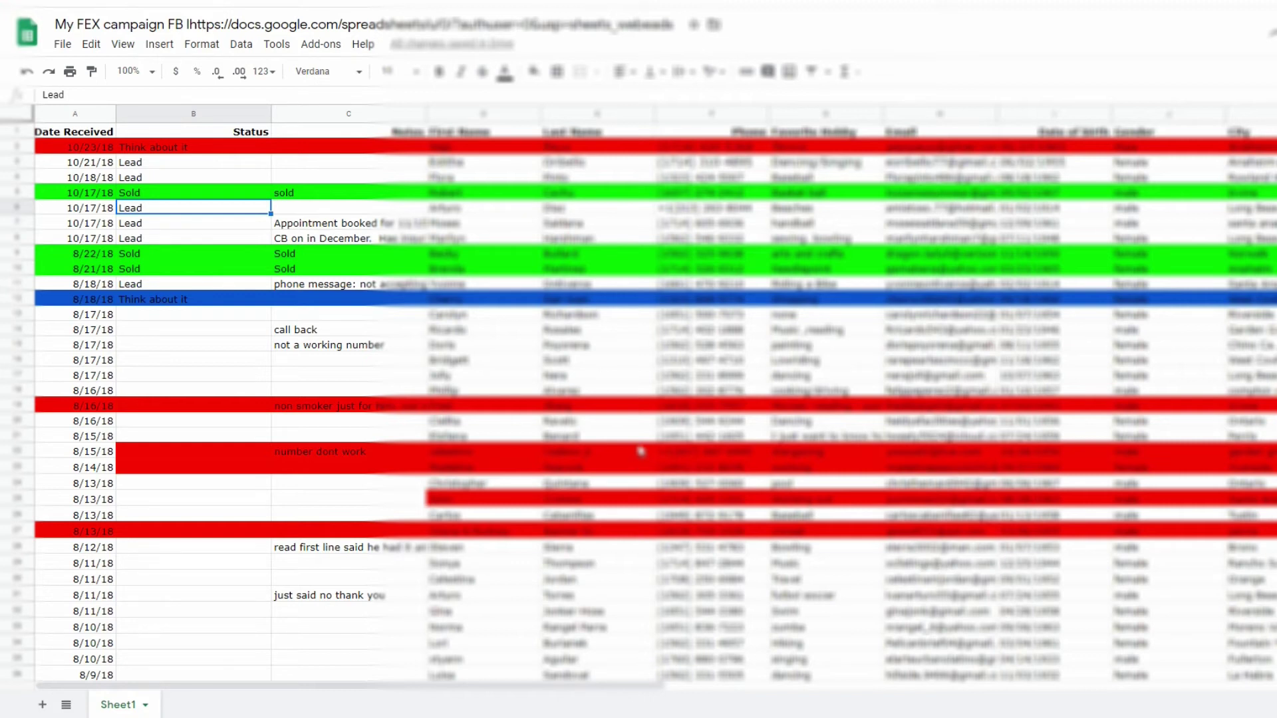
- Examine the First Name and Phone columns down to the last entry of the lead list
{"action": "scroll", "coordinate": [641, 452], "scroll_direction": "down", "scroll_amount": 1}
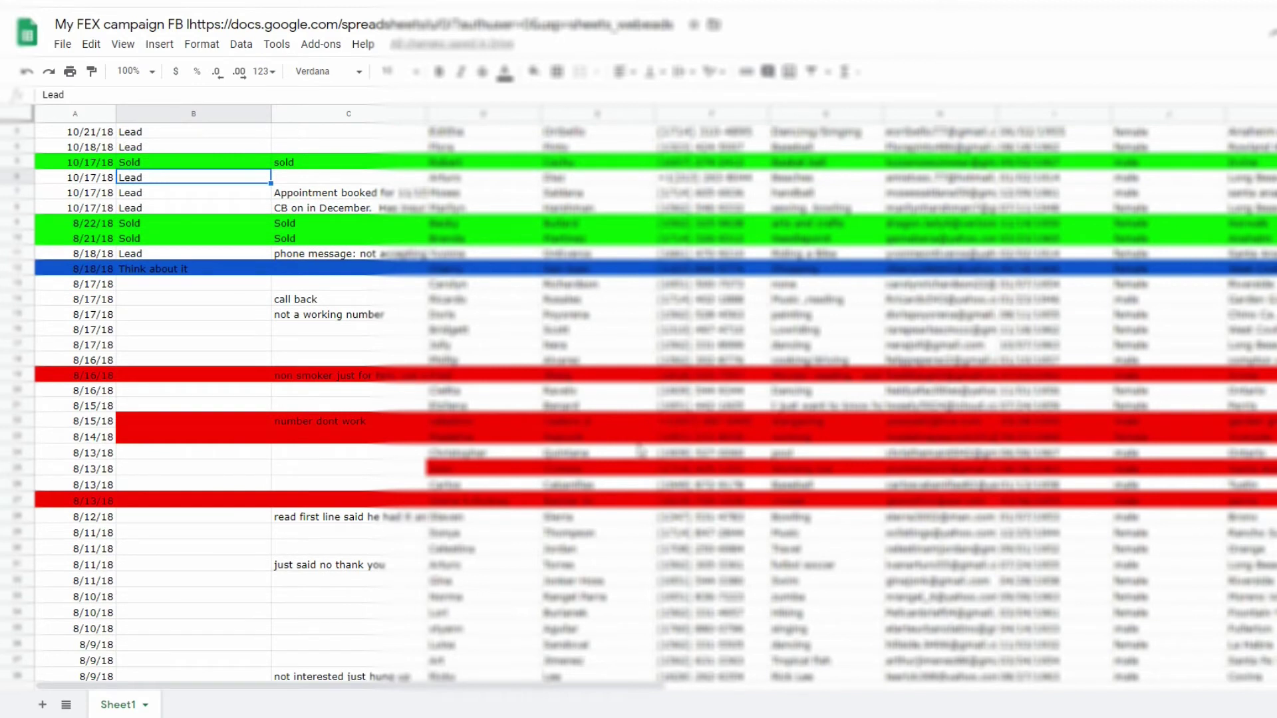
{"action": "scroll", "coordinate": [578, 474], "scroll_direction": "up", "scroll_amount": 1}
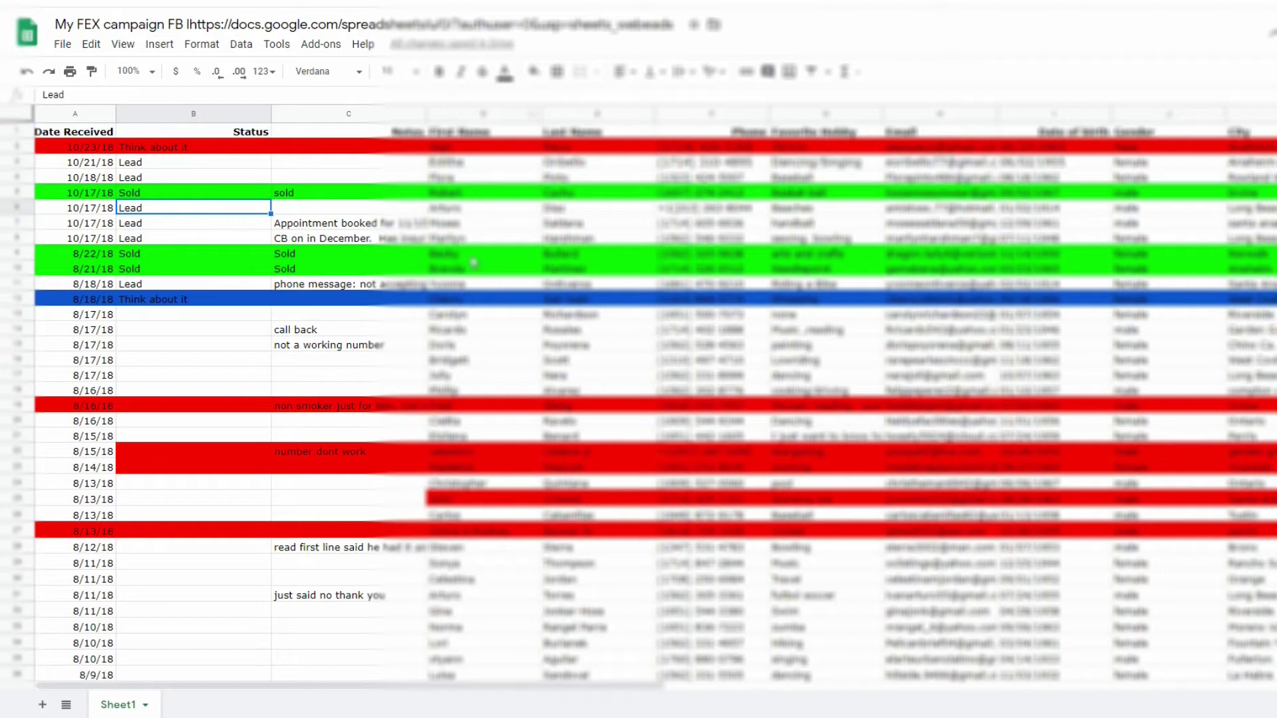
{"action": "left_click", "coordinate": [461, 121]}
{"action": "left_click", "coordinate": [462, 114]}
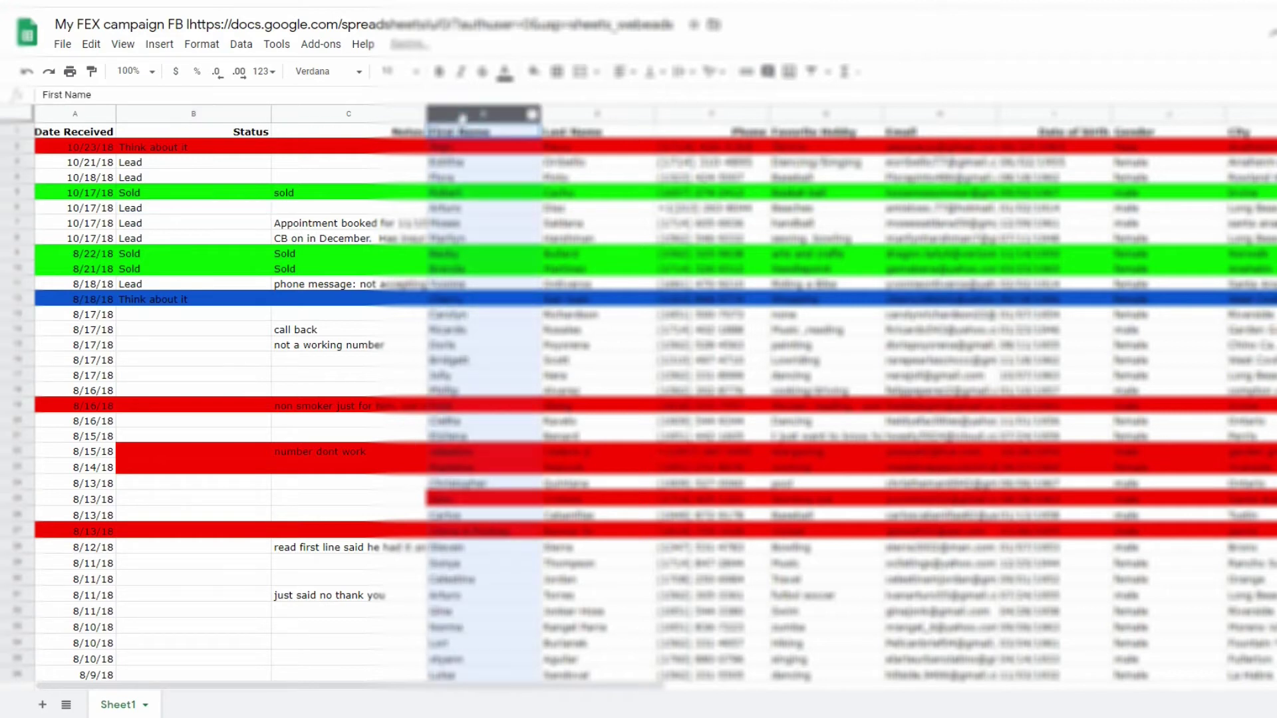
{"action": "scroll", "coordinate": [649, 166], "scroll_direction": "down", "scroll_amount": 4}
{"action": "scroll", "coordinate": [648, 166], "scroll_direction": "up", "scroll_amount": 4}
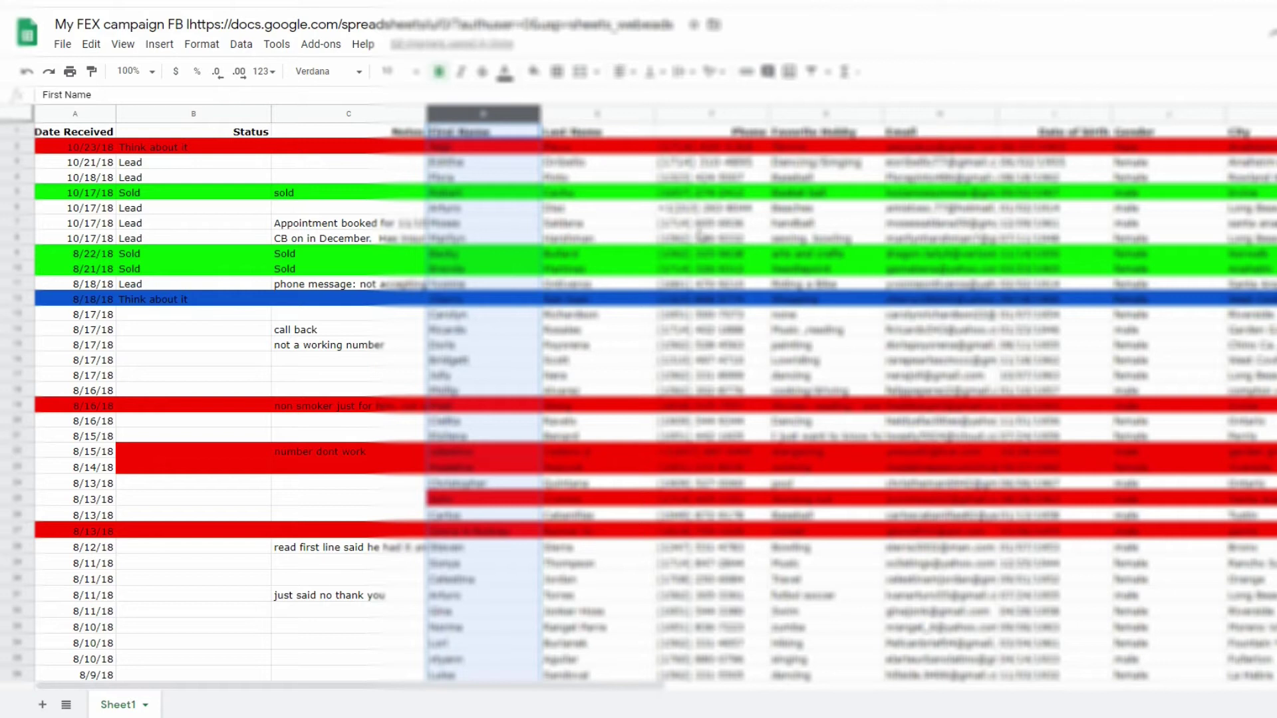
{"action": "left_click", "coordinate": [718, 114]}
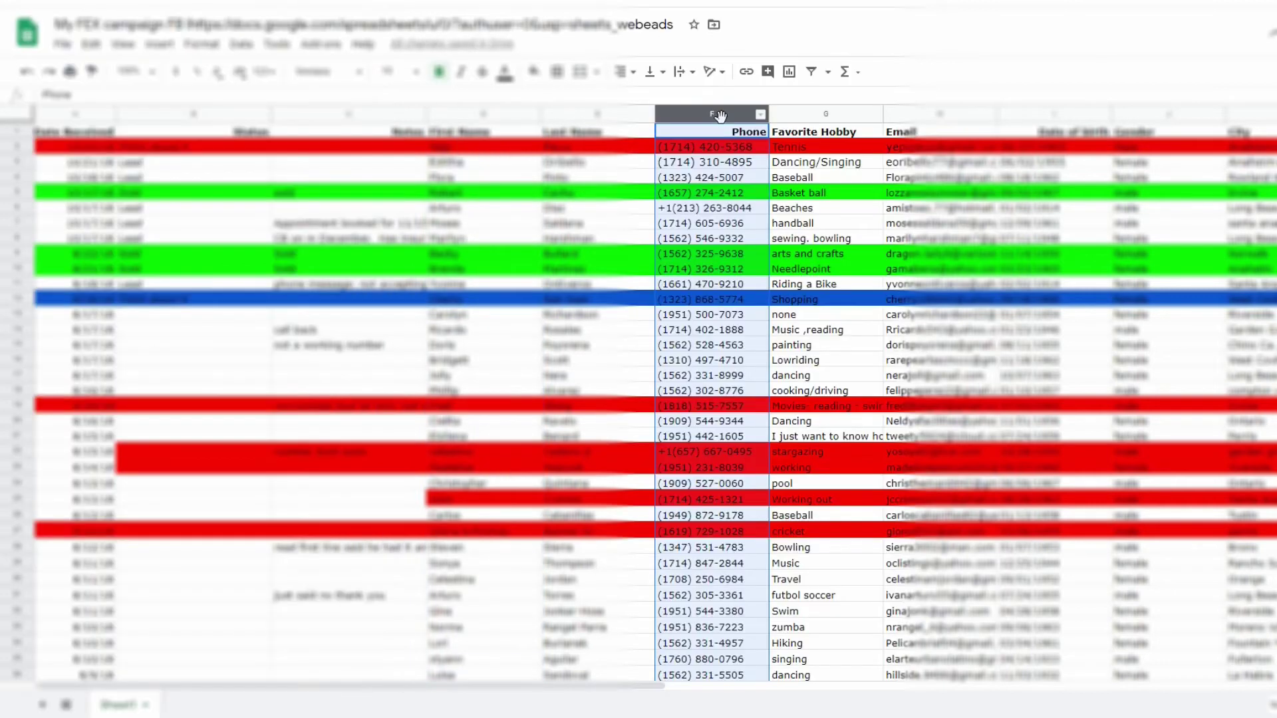
{"action": "scroll", "coordinate": [725, 166], "scroll_direction": "down", "scroll_amount": 15}
{"action": "scroll", "coordinate": [730, 190], "scroll_direction": "down", "scroll_amount": 3}
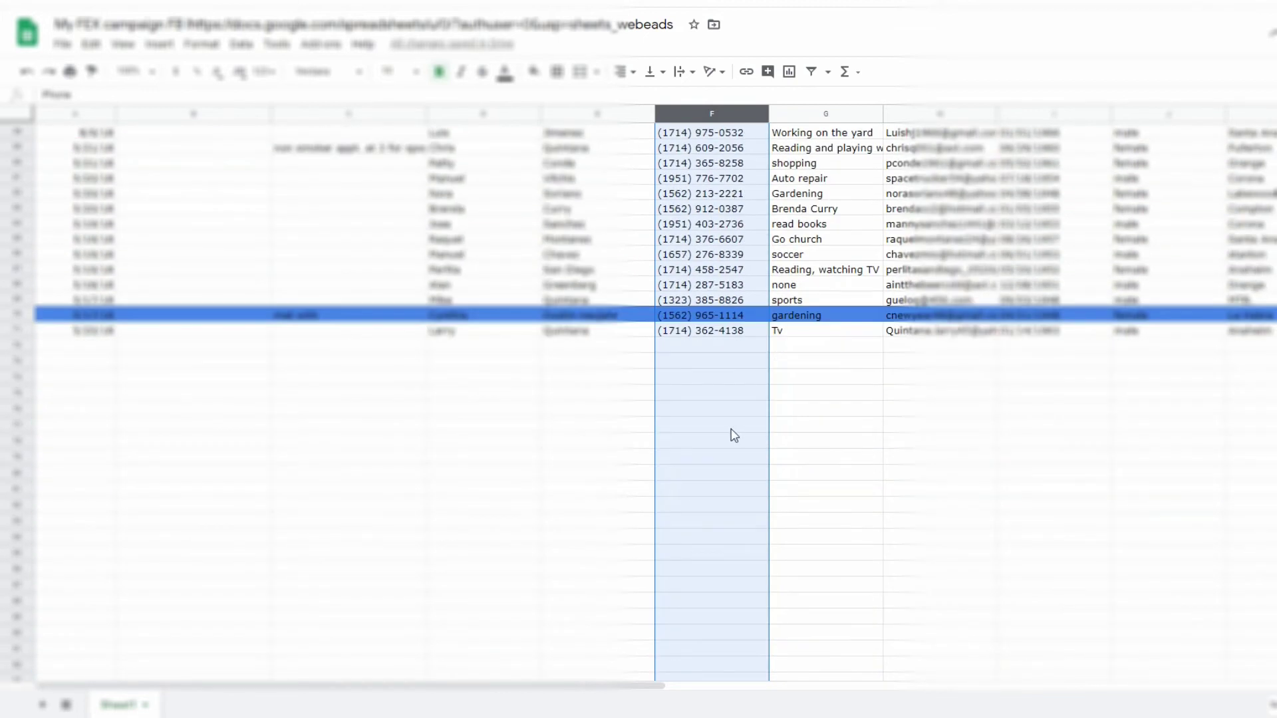
{"action": "left_click", "coordinate": [729, 422]}
{"action": "scroll", "coordinate": [824, 416], "scroll_direction": "up", "scroll_amount": 3}
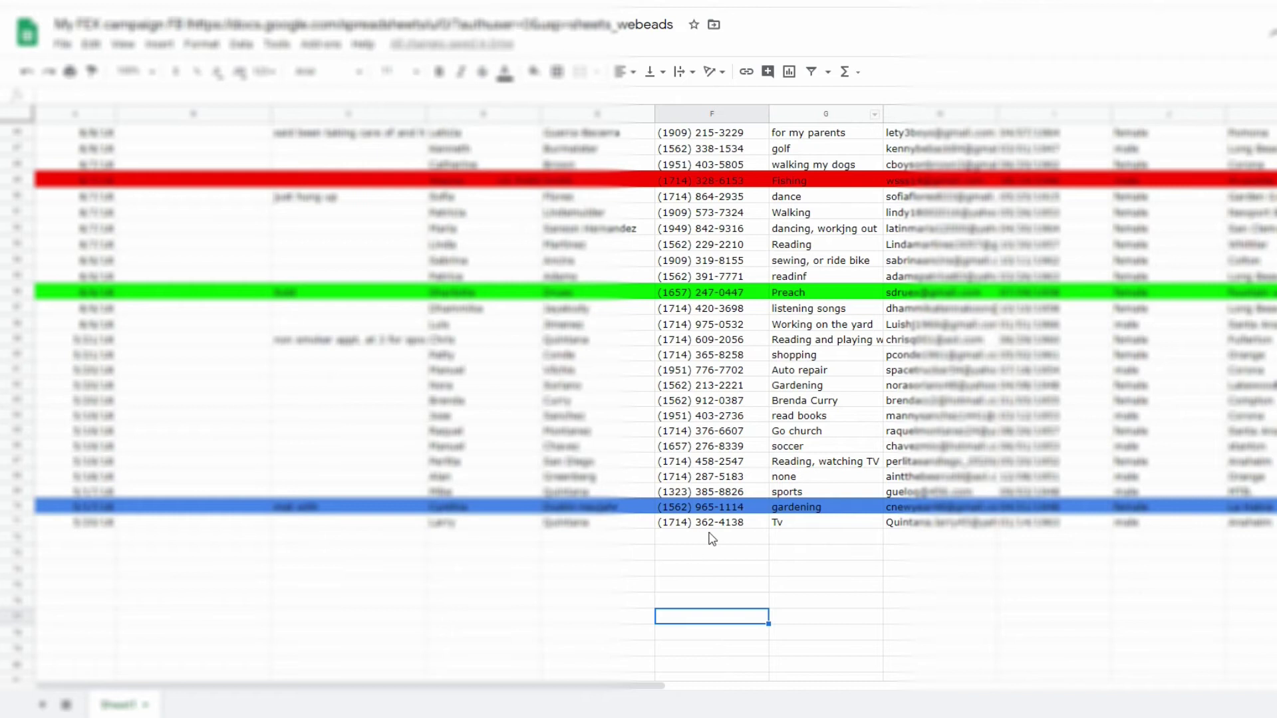
{"action": "scroll", "coordinate": [836, 145], "scroll_direction": "up", "scroll_amount": 15}
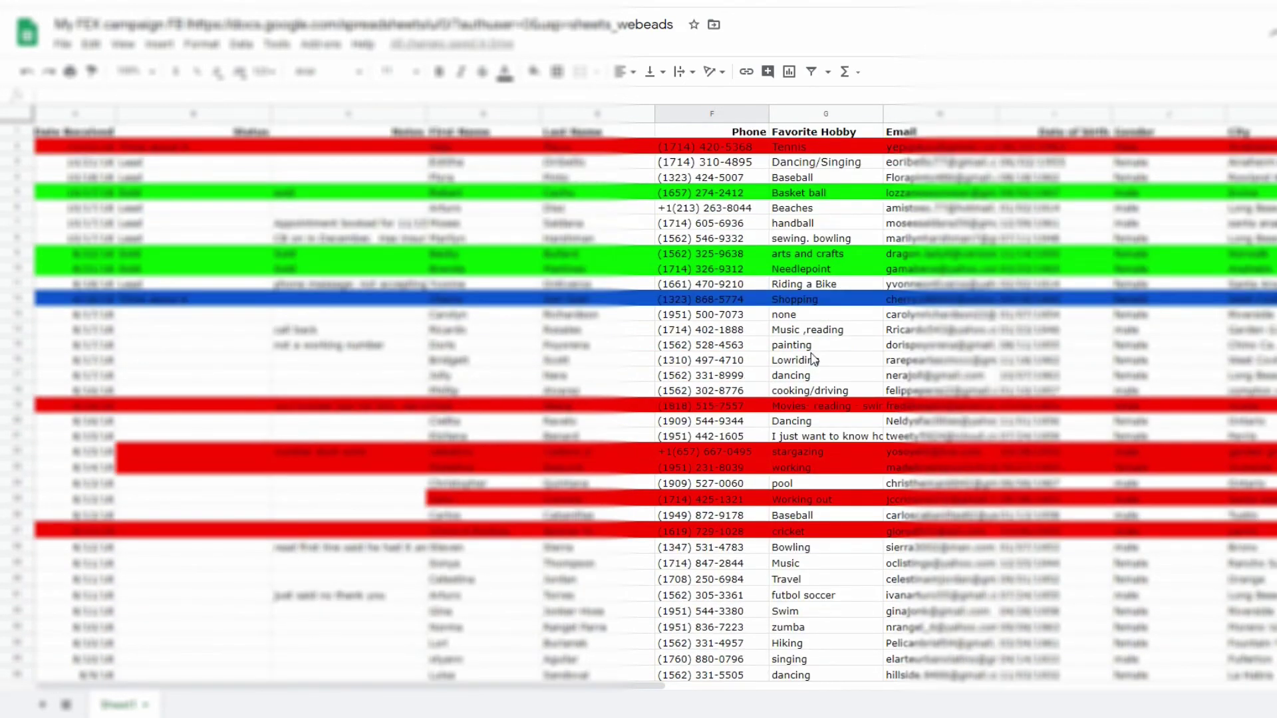
- Copy the Favorite Hobby entries from "dance" to "gardening" and paste them directly below the last phone number in the Phone column
{"action": "left_click", "coordinate": [813, 351]}
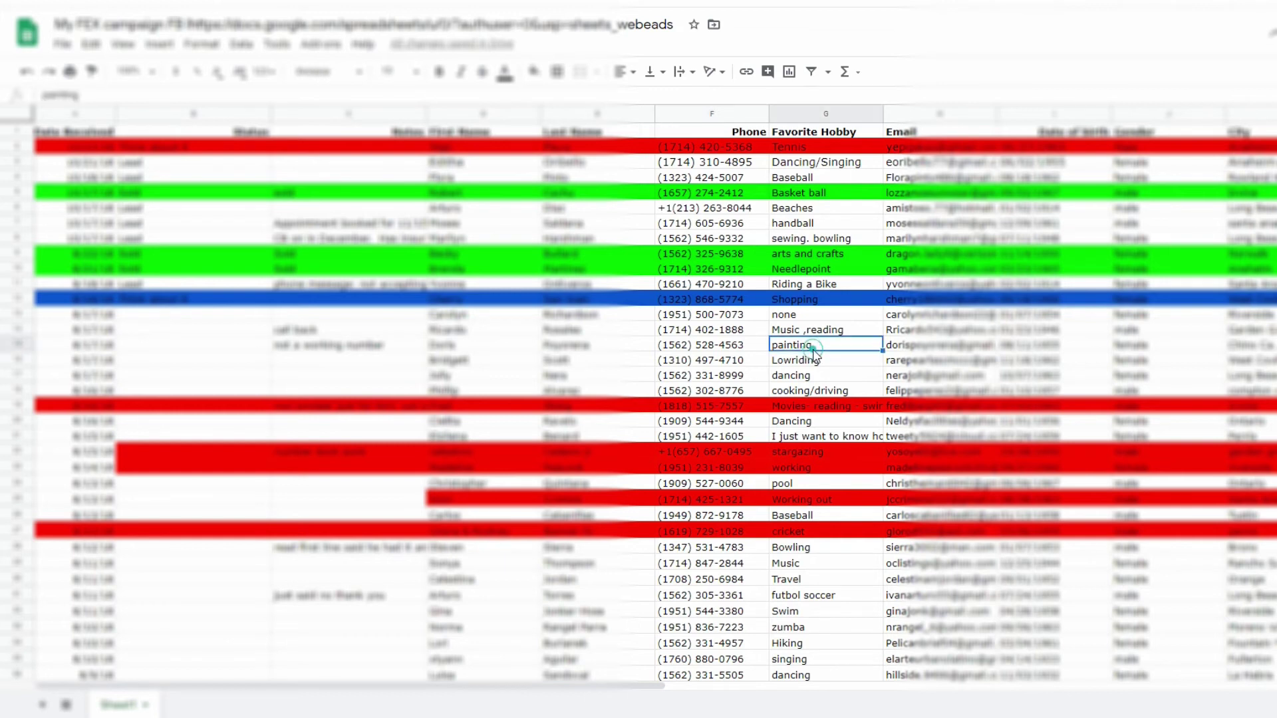
{"action": "scroll", "coordinate": [812, 351], "scroll_direction": "down", "scroll_amount": 15}
{"action": "scroll", "coordinate": [815, 355], "scroll_direction": "up", "scroll_amount": 8}
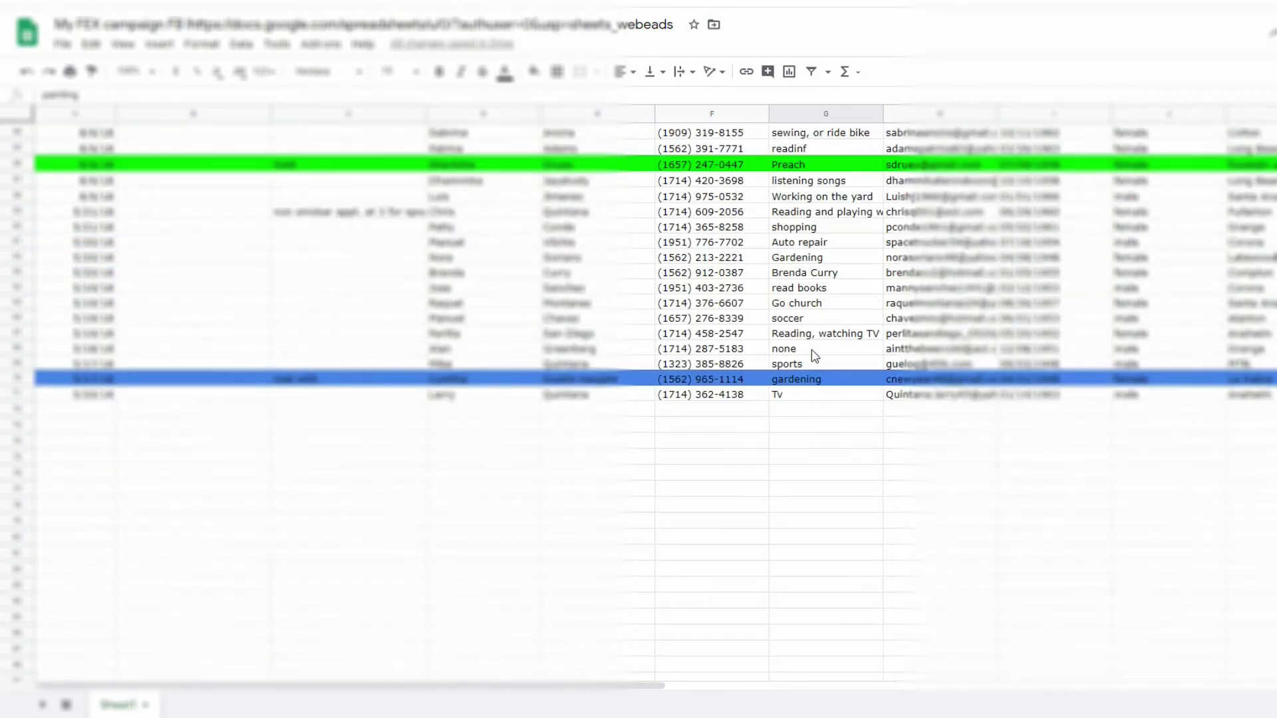
{"action": "left_click_drag", "start_coordinate": [804, 228], "coordinate": [813, 544]}
{"action": "key", "text": "ctrl+c"}
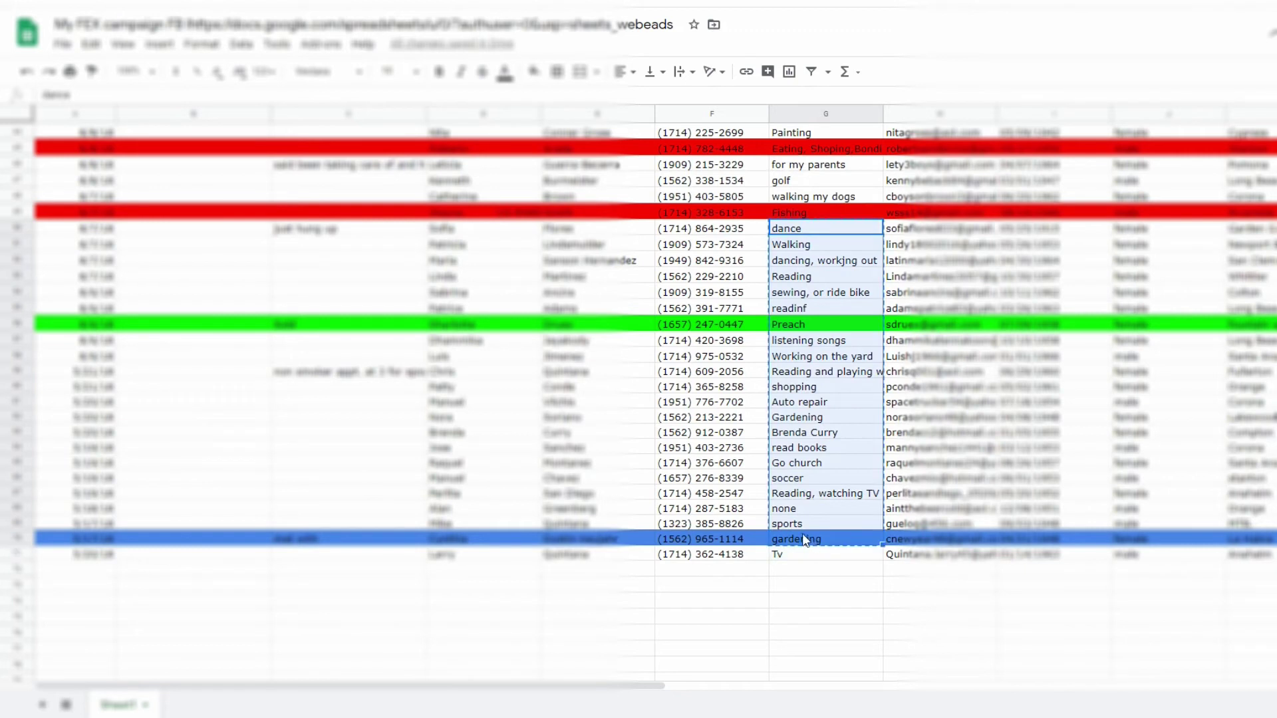
{"action": "left_click", "coordinate": [700, 573]}
{"action": "key", "text": "ctrl+v"}
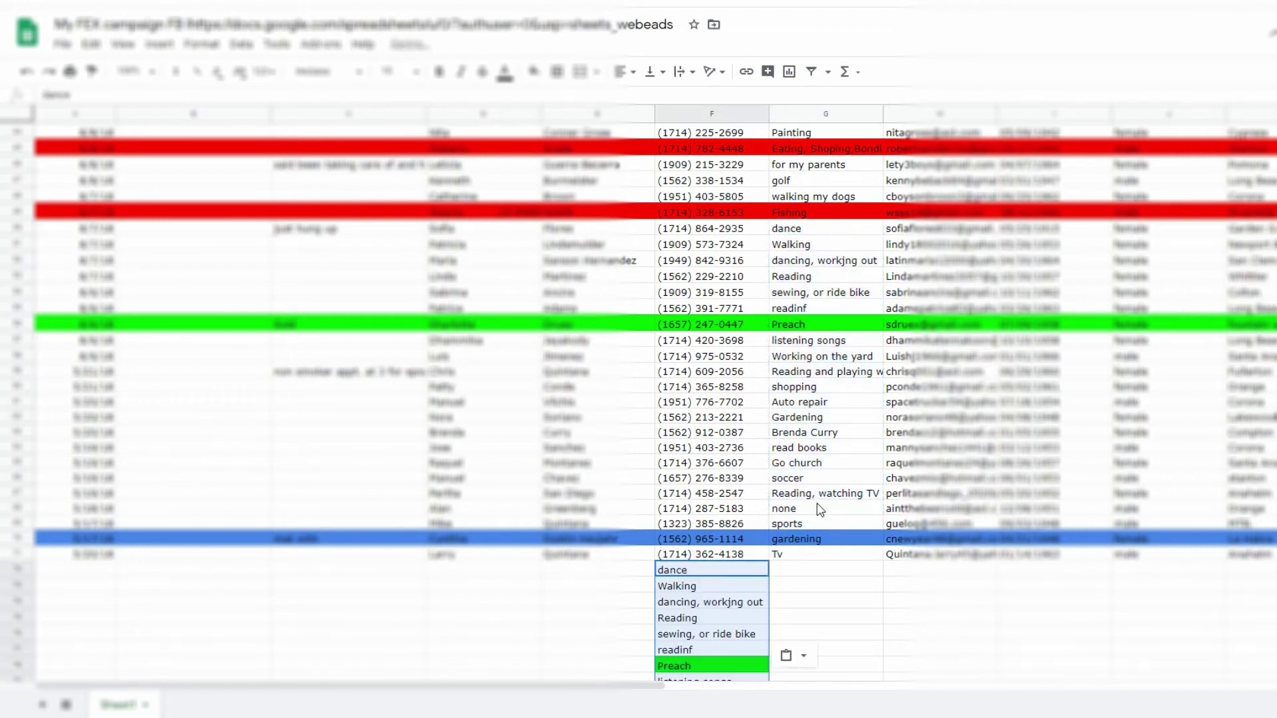
- Review the hobby entries pasted under the phone numbers against the rest of the list and undo the paste
{"action": "scroll", "coordinate": [817, 508], "scroll_direction": "down", "scroll_amount": 4}
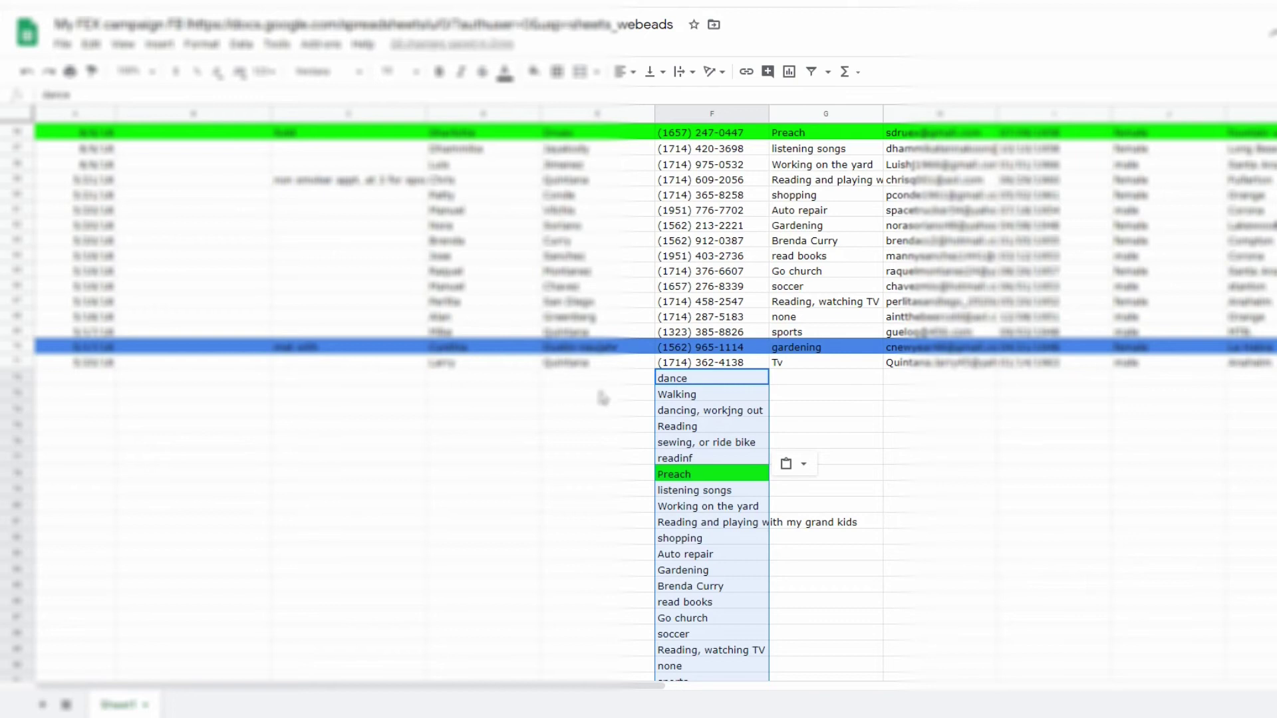
{"action": "scroll", "coordinate": [620, 384], "scroll_direction": "up", "scroll_amount": 2}
{"action": "scroll", "coordinate": [620, 384], "scroll_direction": "down", "scroll_amount": 3}
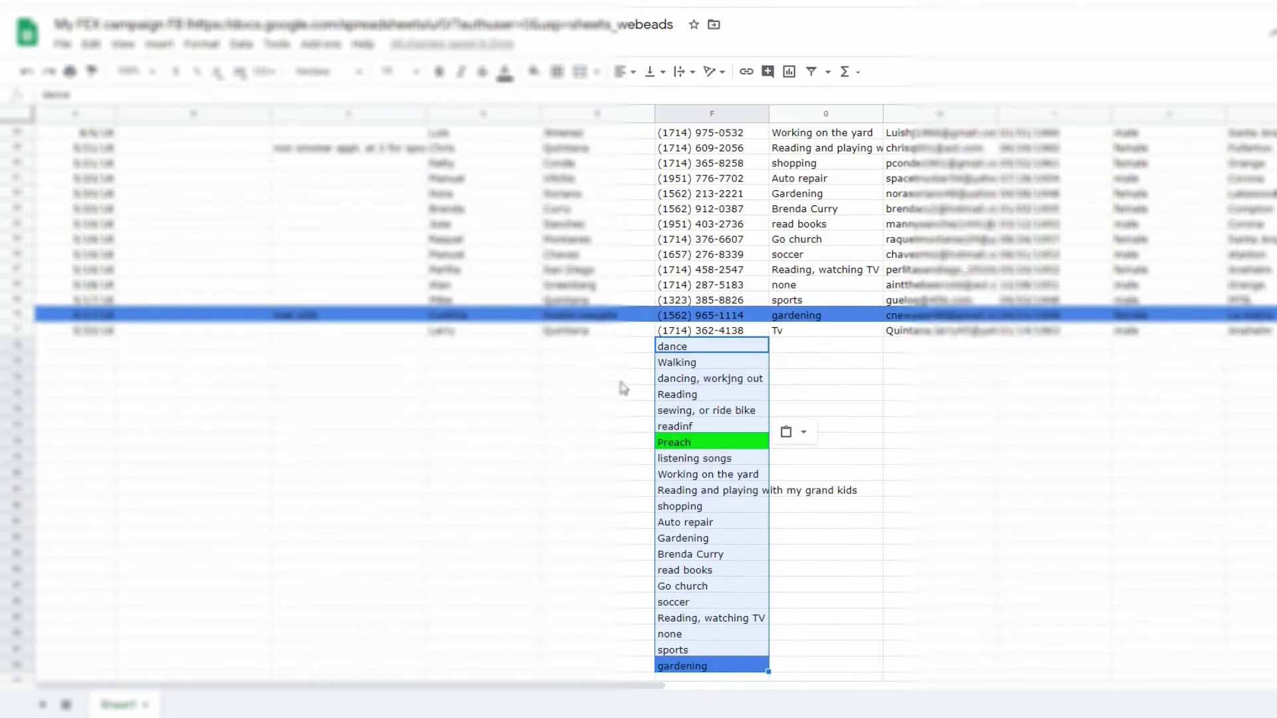
{"action": "scroll", "coordinate": [618, 381], "scroll_direction": "up", "scroll_amount": 2}
{"action": "scroll", "coordinate": [706, 436], "scroll_direction": "up", "scroll_amount": 7}
{"action": "scroll", "coordinate": [698, 399], "scroll_direction": "down", "scroll_amount": 9}
{"action": "scroll", "coordinate": [689, 365], "scroll_direction": "up", "scroll_amount": 5}
{"action": "scroll", "coordinate": [690, 366], "scroll_direction": "up", "scroll_amount": 1}
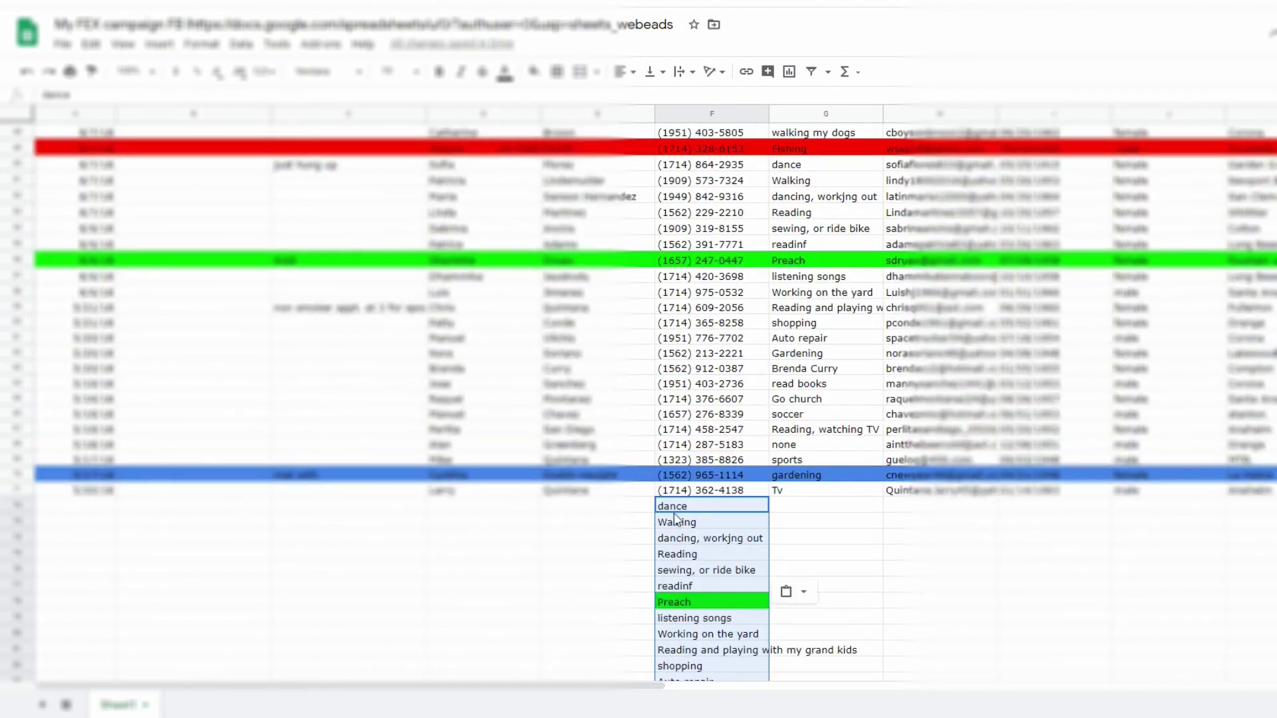
{"action": "scroll", "coordinate": [683, 382], "scroll_direction": "up", "scroll_amount": 7}
{"action": "scroll", "coordinate": [682, 382], "scroll_direction": "up", "scroll_amount": 10}
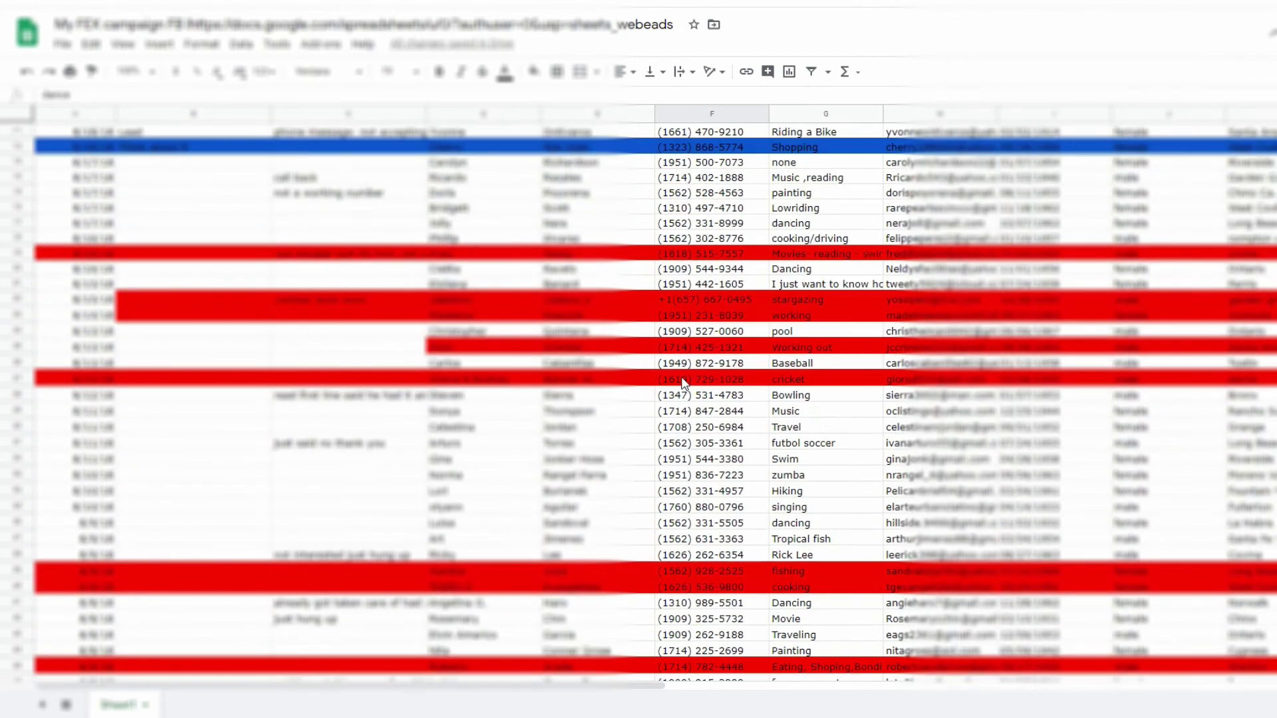
{"action": "scroll", "coordinate": [675, 283], "scroll_direction": "down", "scroll_amount": 5}
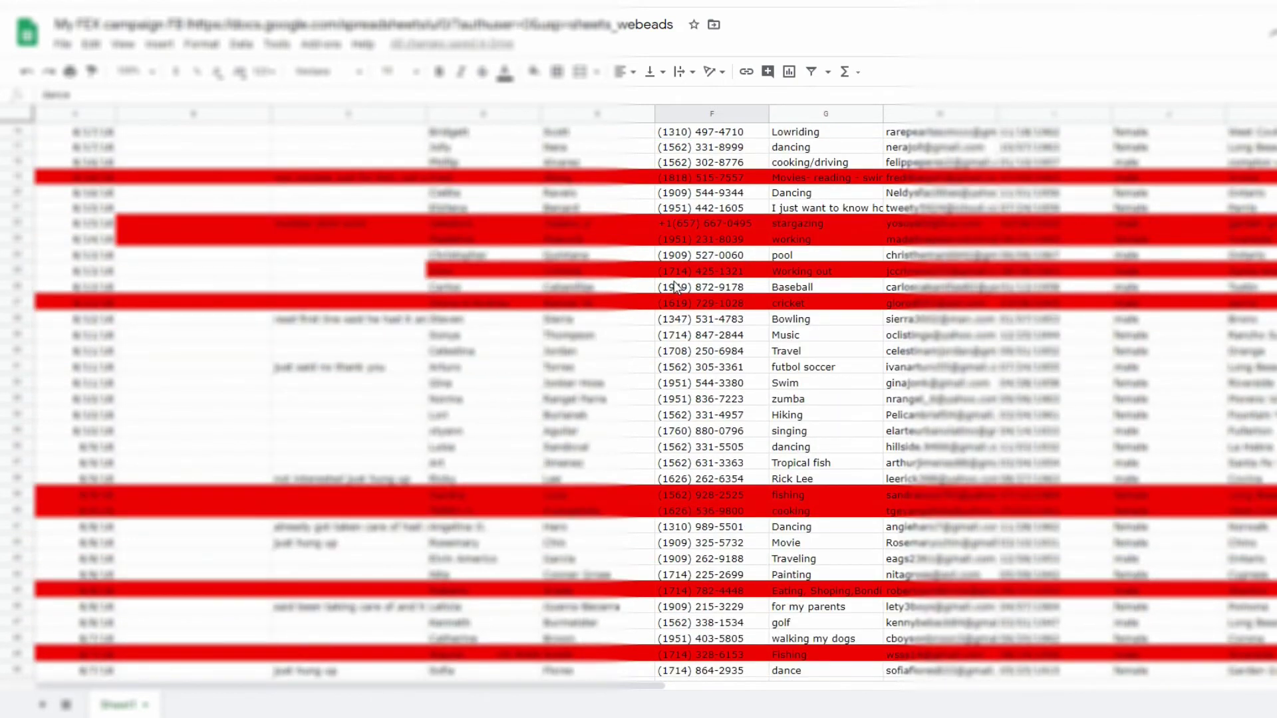
{"action": "scroll", "coordinate": [675, 286], "scroll_direction": "up", "scroll_amount": 5}
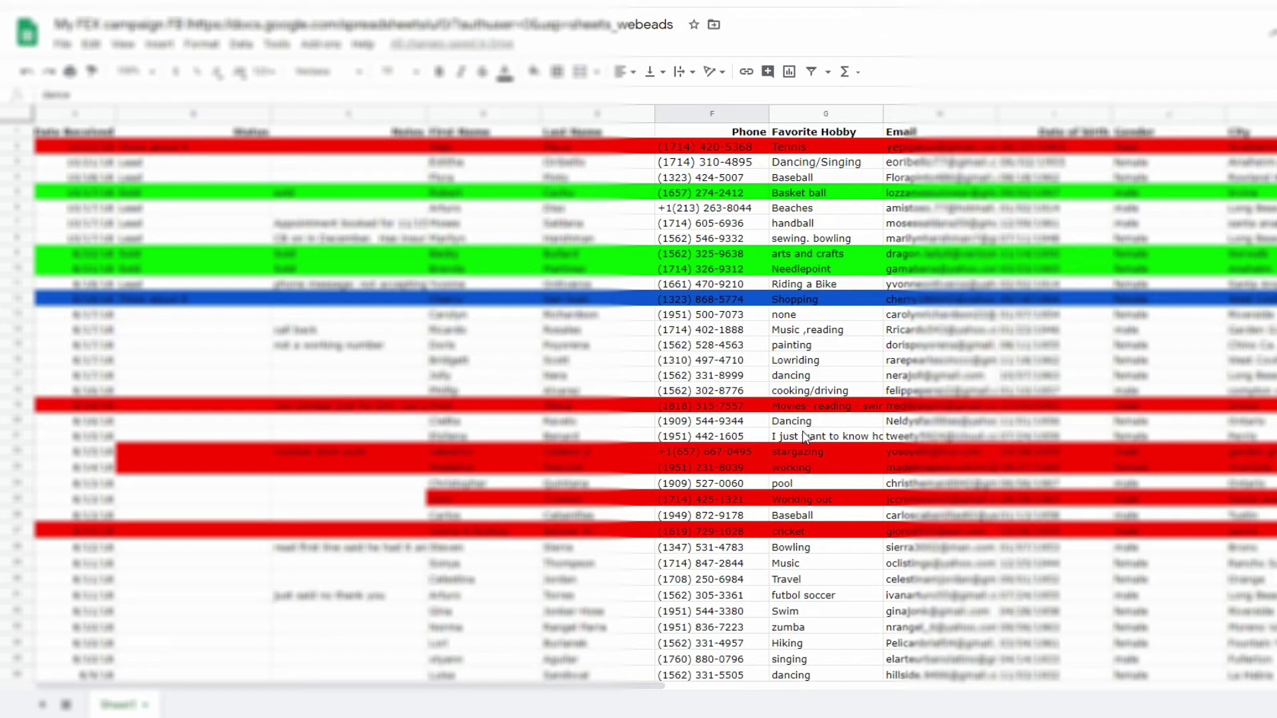
{"action": "left_click", "coordinate": [27, 72]}
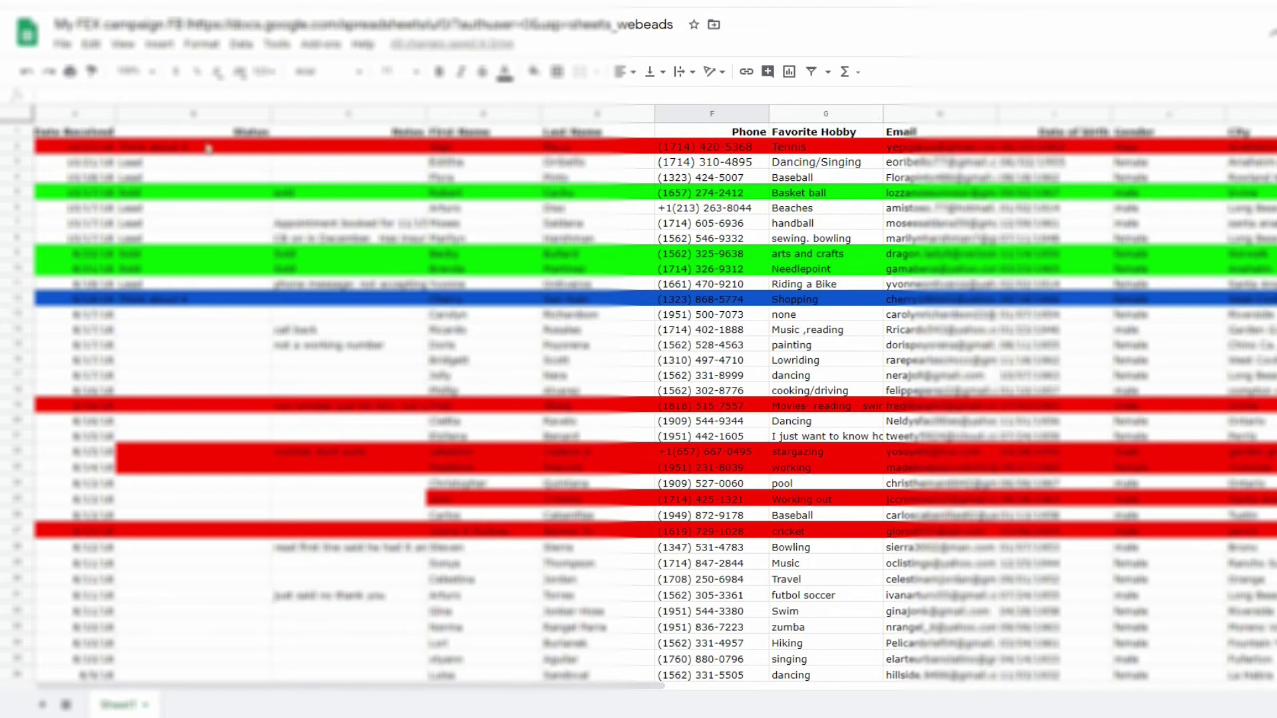
{"action": "left_click", "coordinate": [197, 111]}
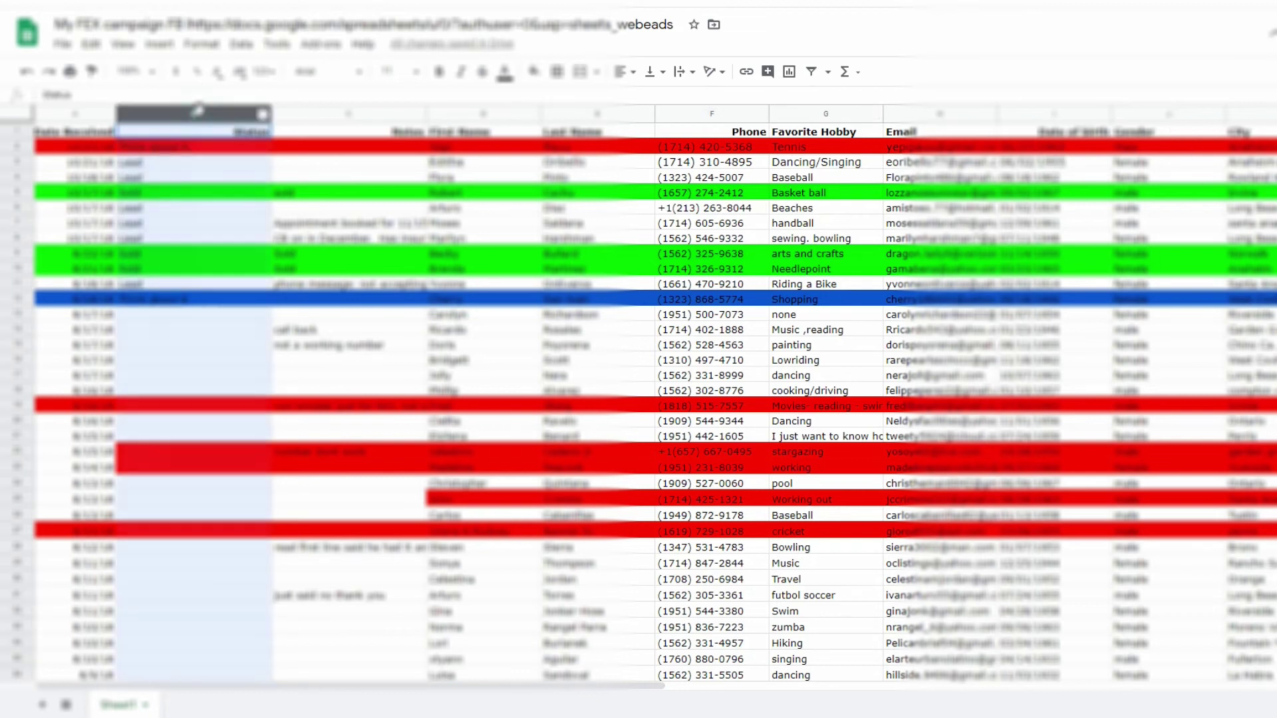
{"action": "left_click", "coordinate": [226, 147]}
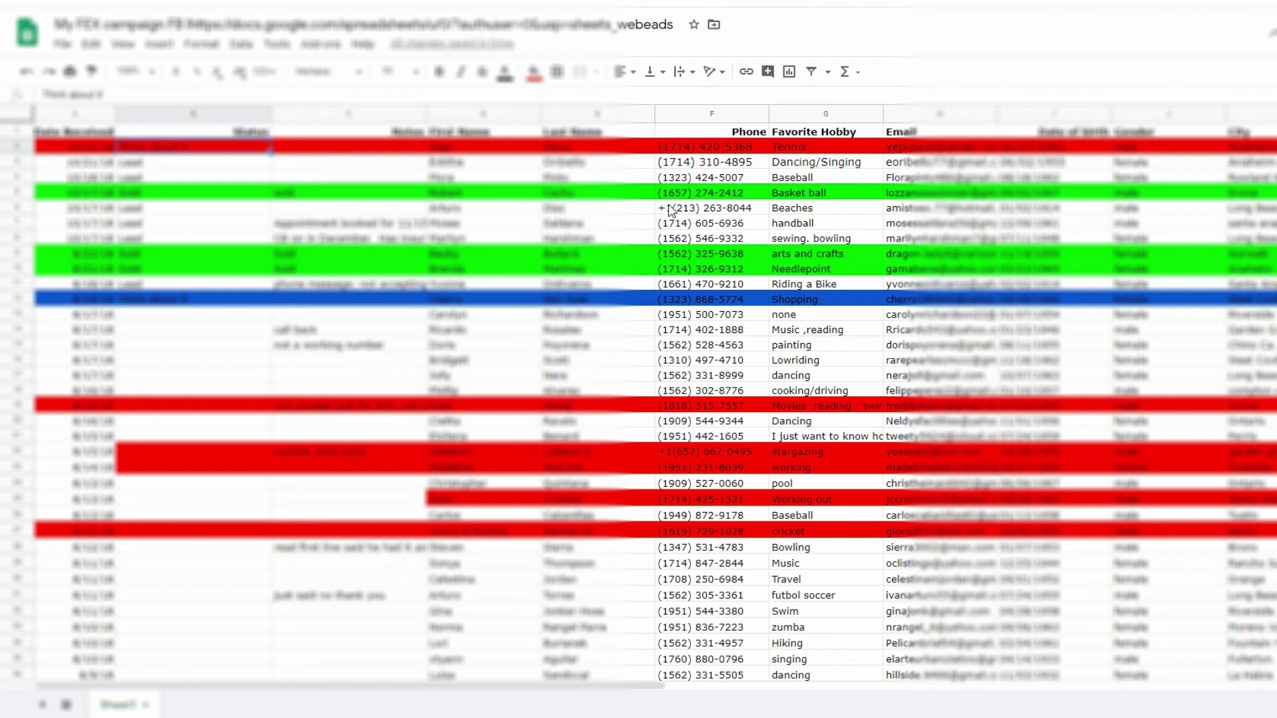
{"action": "scroll", "coordinate": [668, 205], "scroll_direction": "down", "scroll_amount": 2}
{"action": "scroll", "coordinate": [669, 207], "scroll_direction": "down", "scroll_amount": 2}
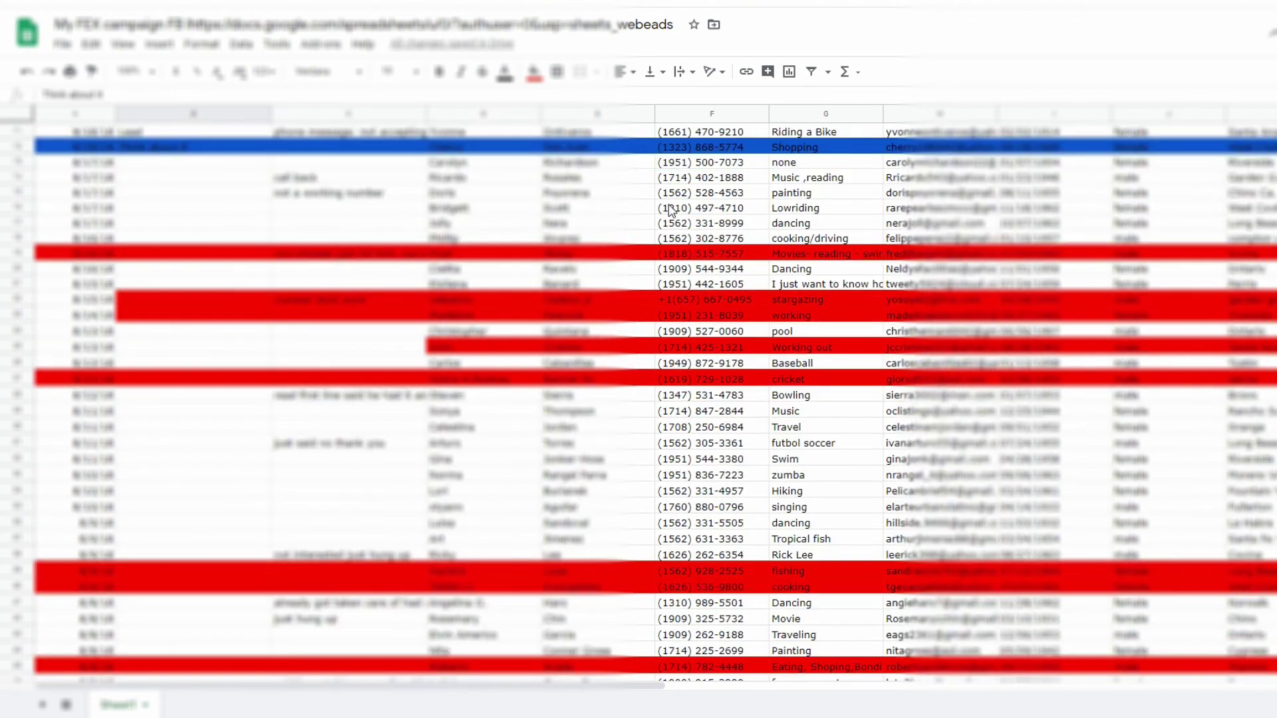
{"action": "scroll", "coordinate": [668, 207], "scroll_direction": "up", "scroll_amount": 4}
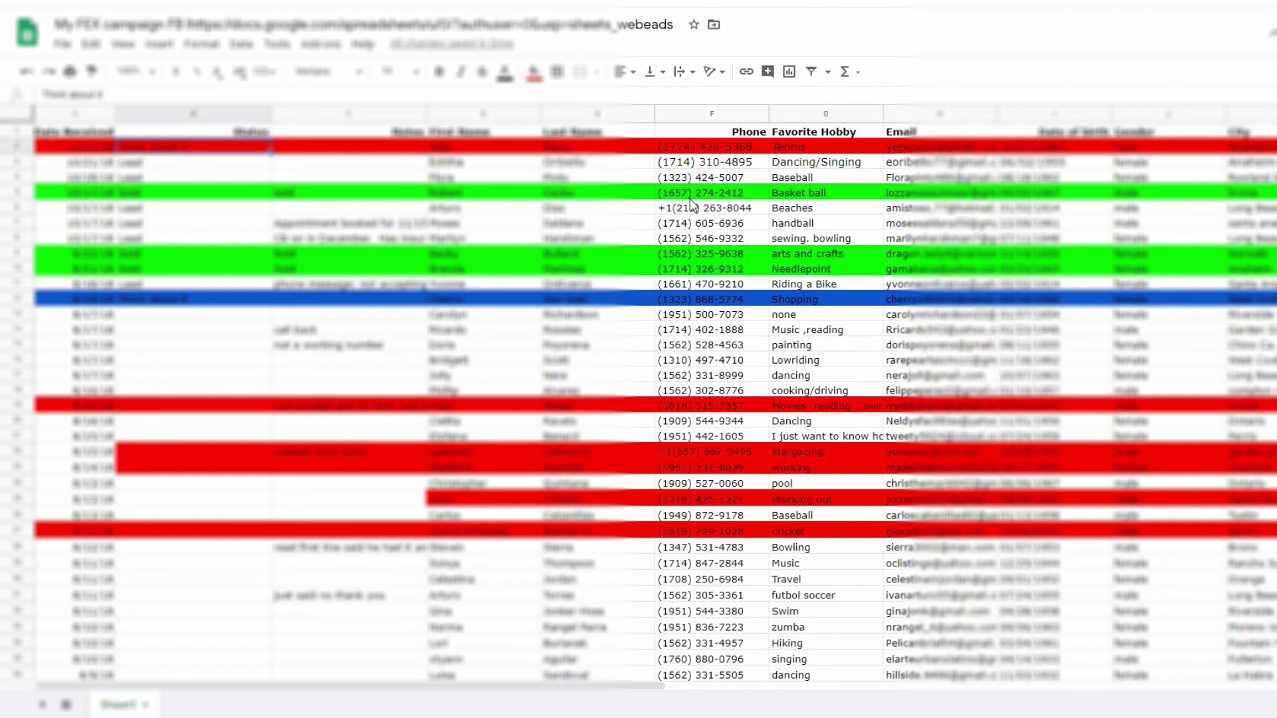